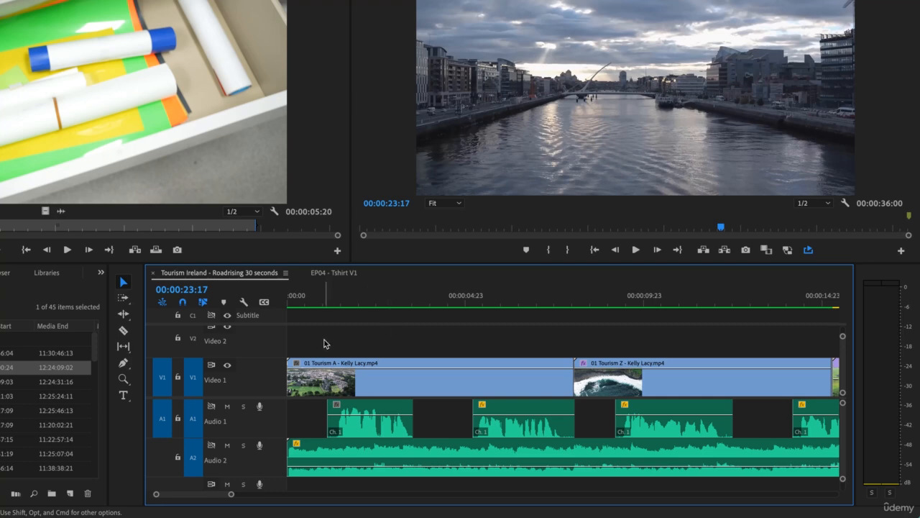
Minimize the height of all video and audio tracks in the timeline.
scroll(326, 339, up, 4)
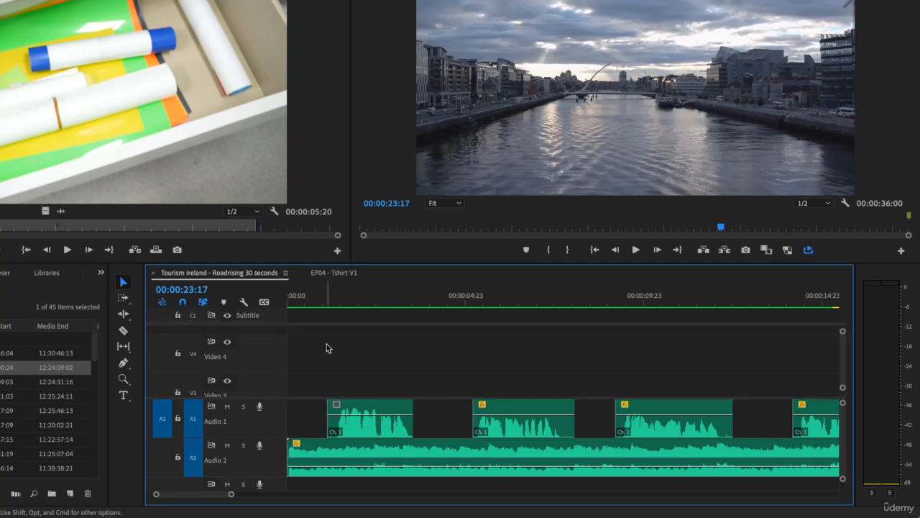
scroll(324, 381, down, 4)
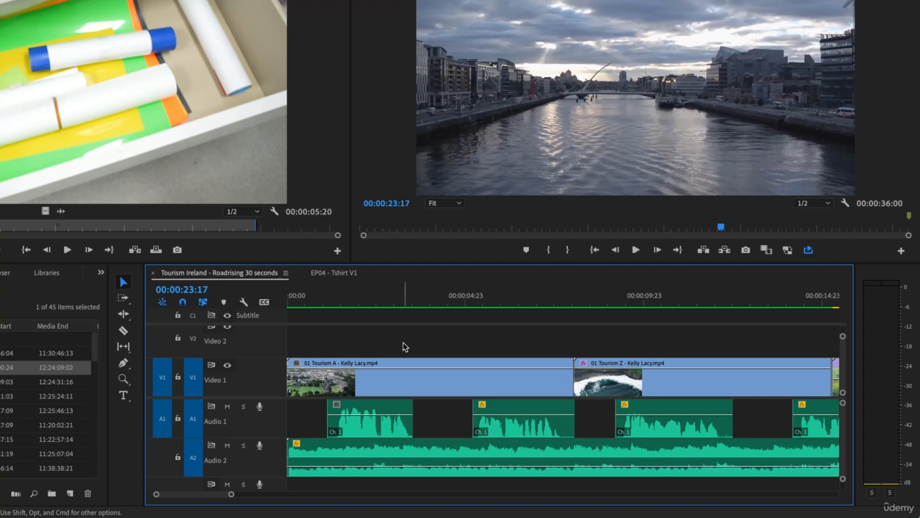
key(shift+minus)
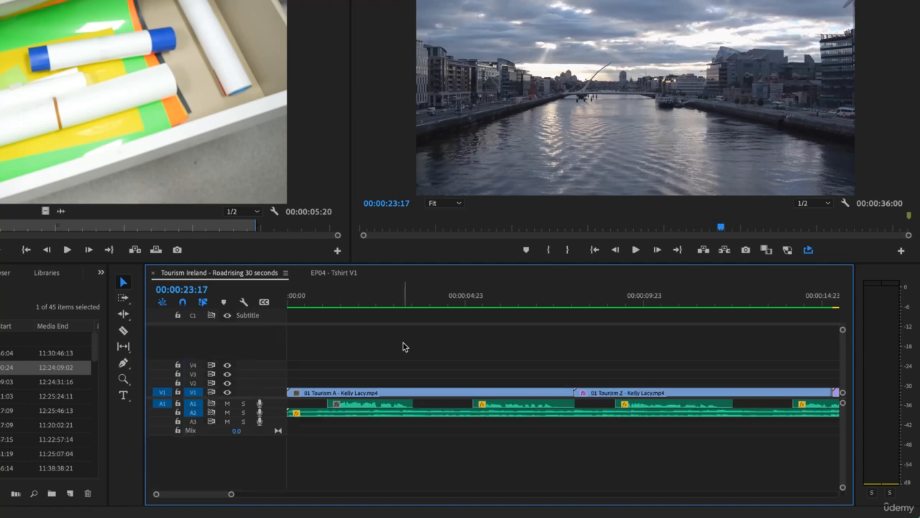
key(shift+equal)
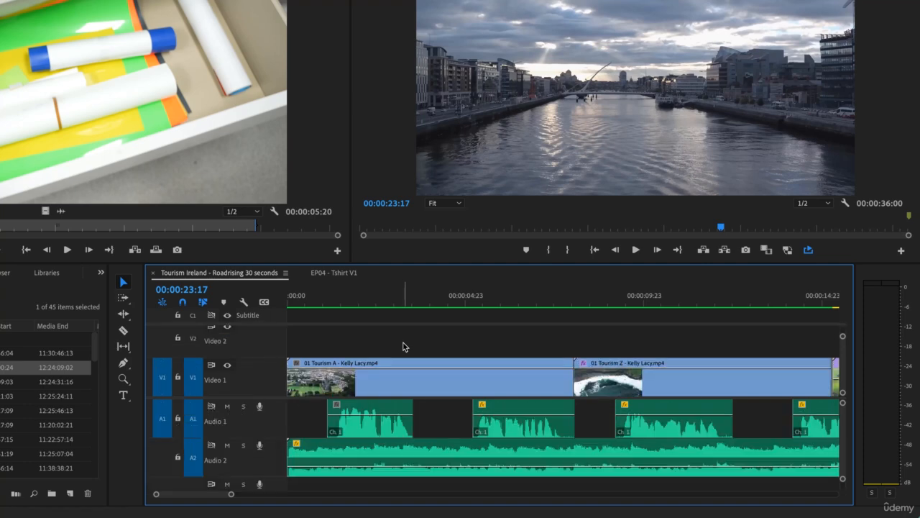
key(shift+minus)
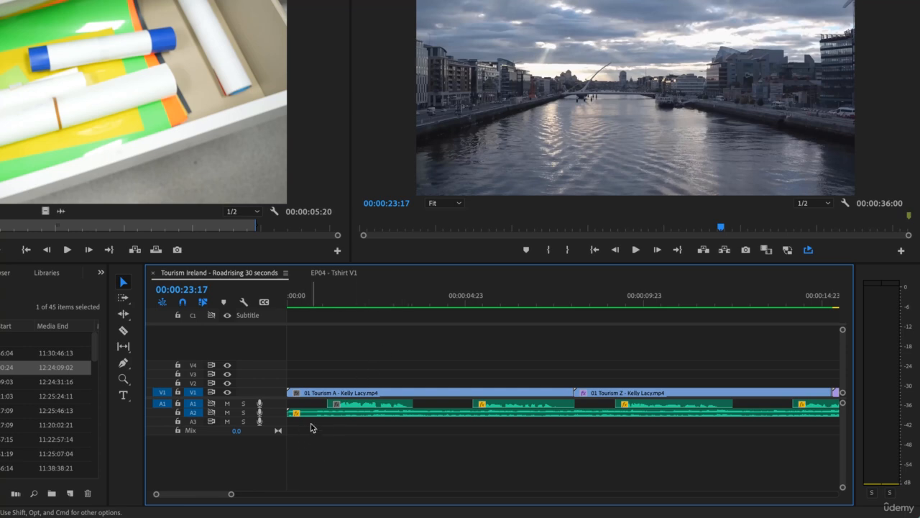
Delete all empty video tracks and all empty audio tracks from the sequence.
right_click(274, 353)
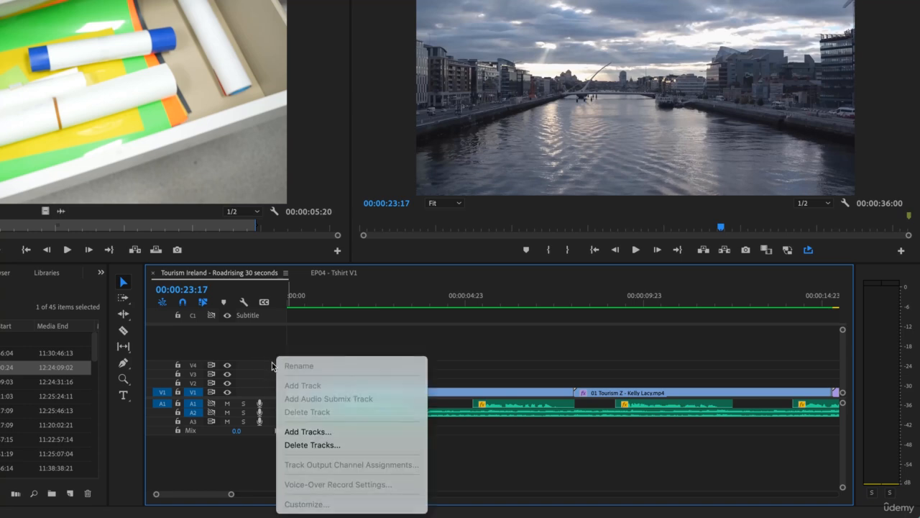
right_click(271, 370)
right_click(265, 381)
click(265, 340)
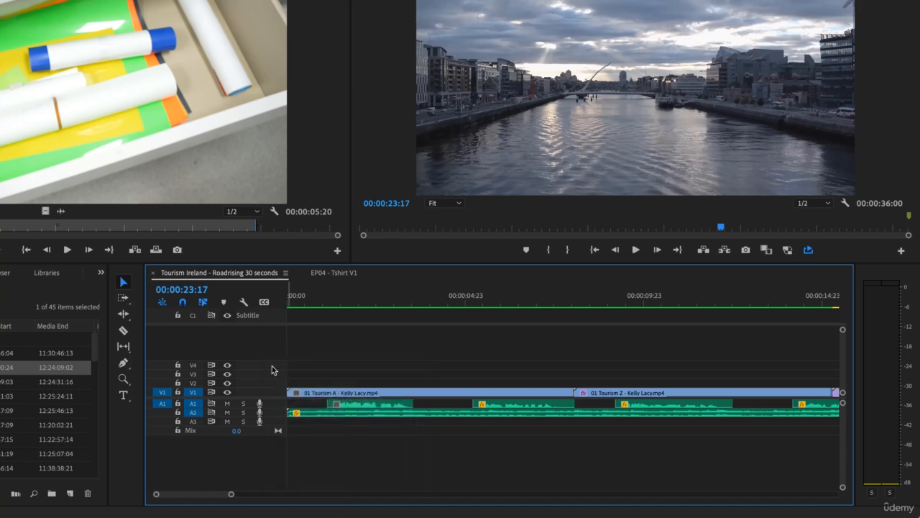
right_click(276, 371)
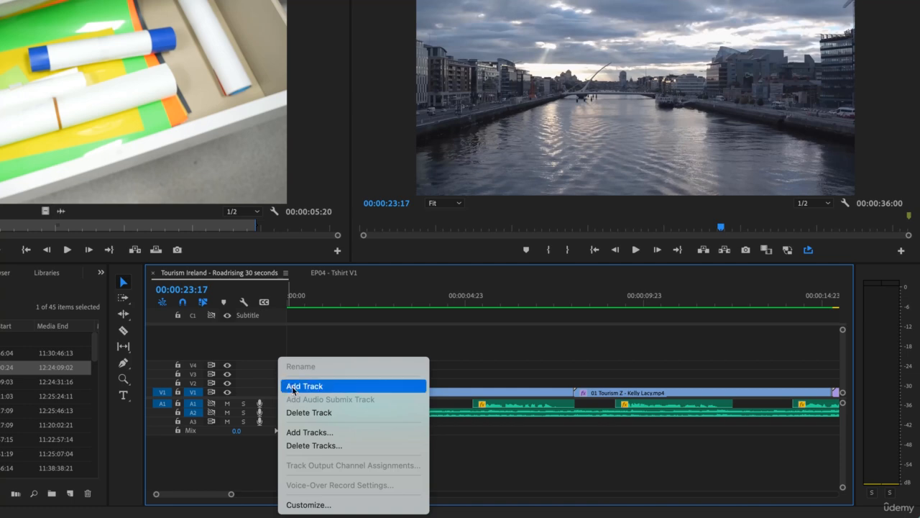
click(307, 443)
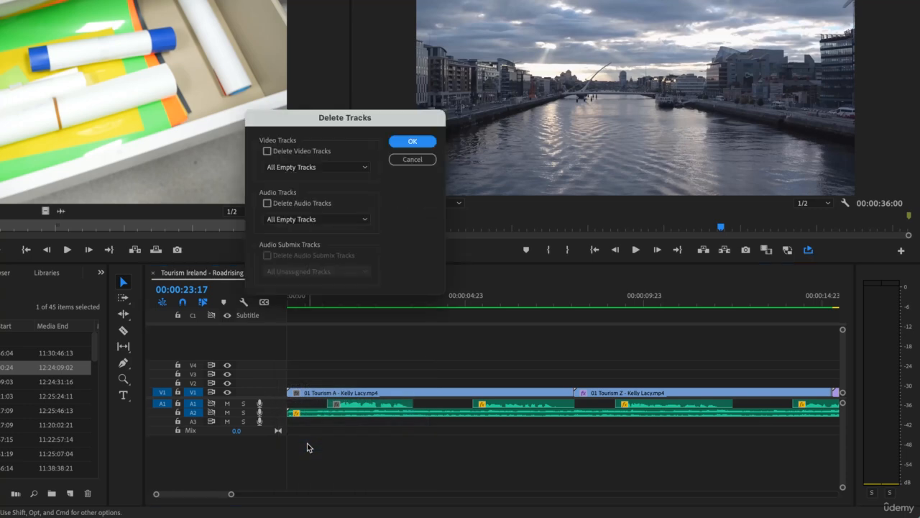
click(267, 151)
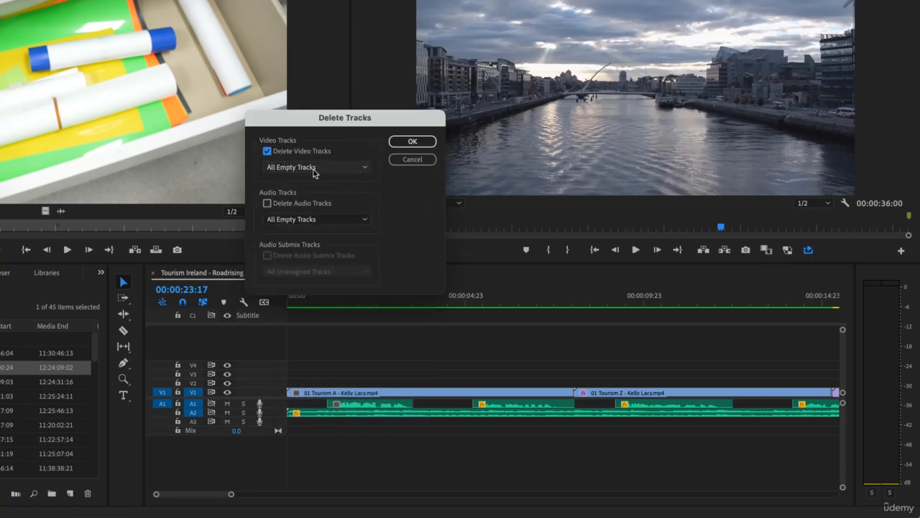
click(268, 203)
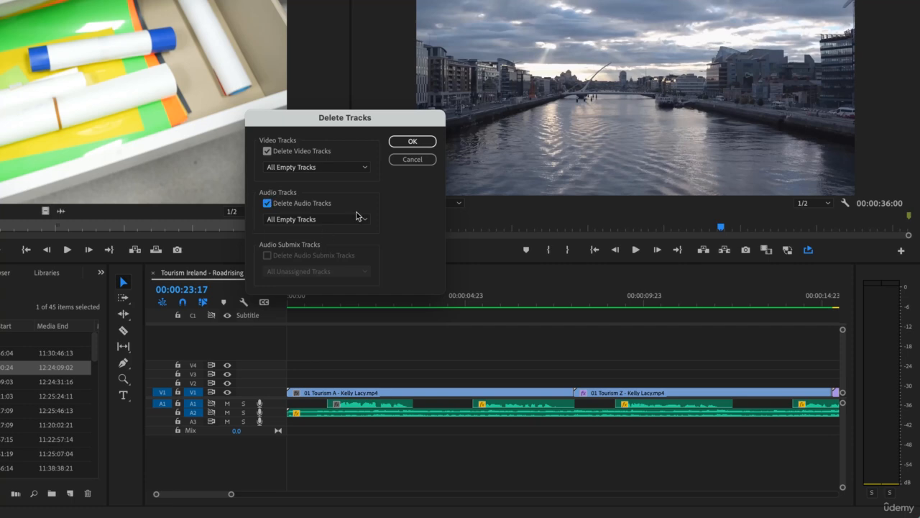
click(412, 142)
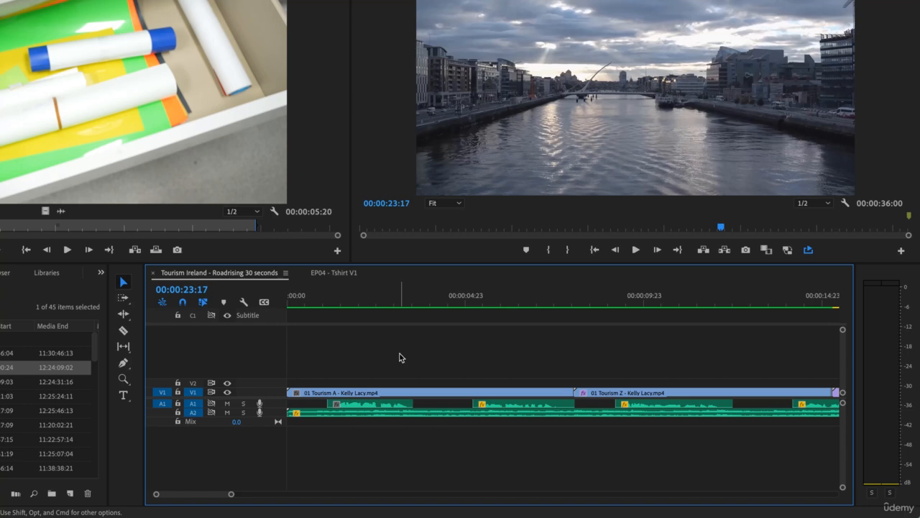
Enlarge the video tracks and reduce them again to a compact height slightly taller than the audio tracks.
key(backslash)
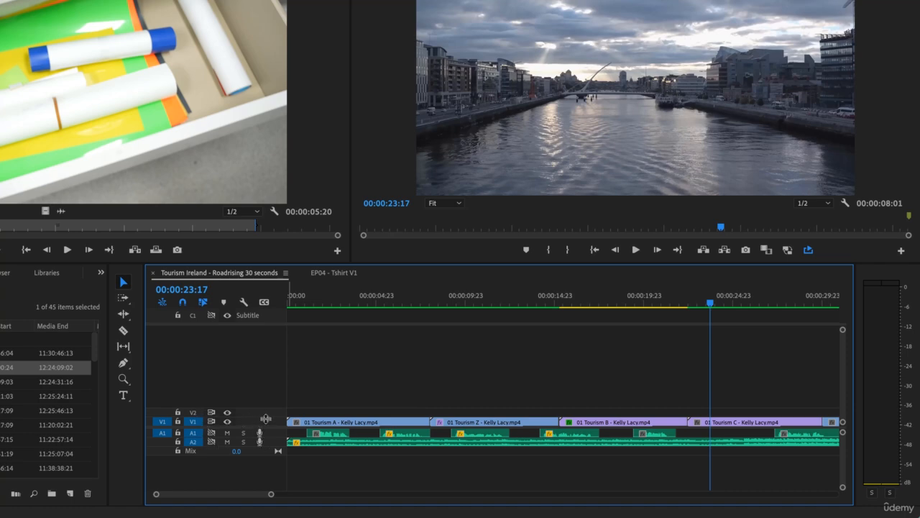
drag(266, 418, 266, 417)
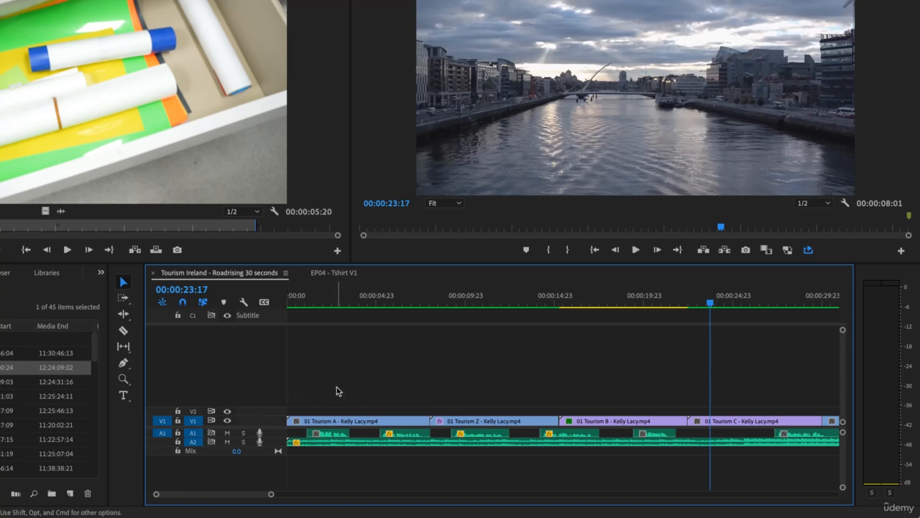
key(super+equal)
key(super+equal)
key(super+equal)
key(super+equal)
key(super+equal)
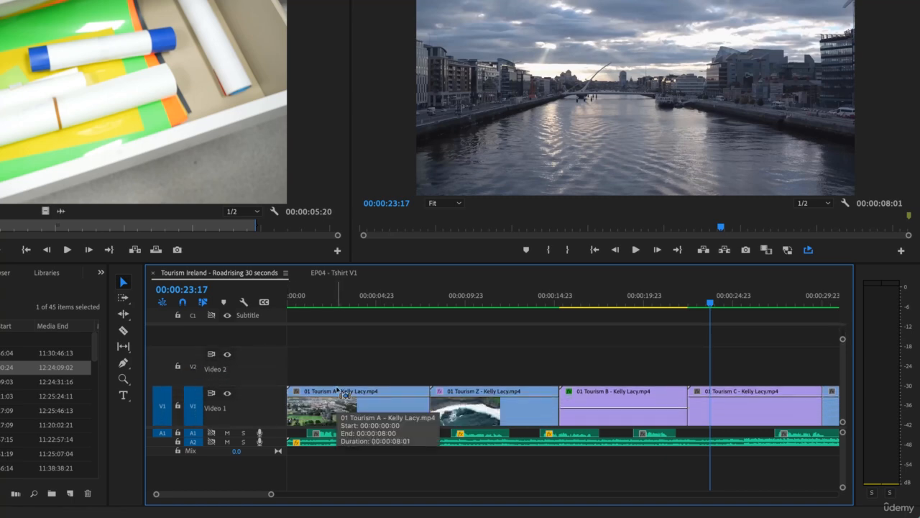
key(super+minus)
key(super+minus)
key(super+minus)
key(super+minus)
key(super+minus)
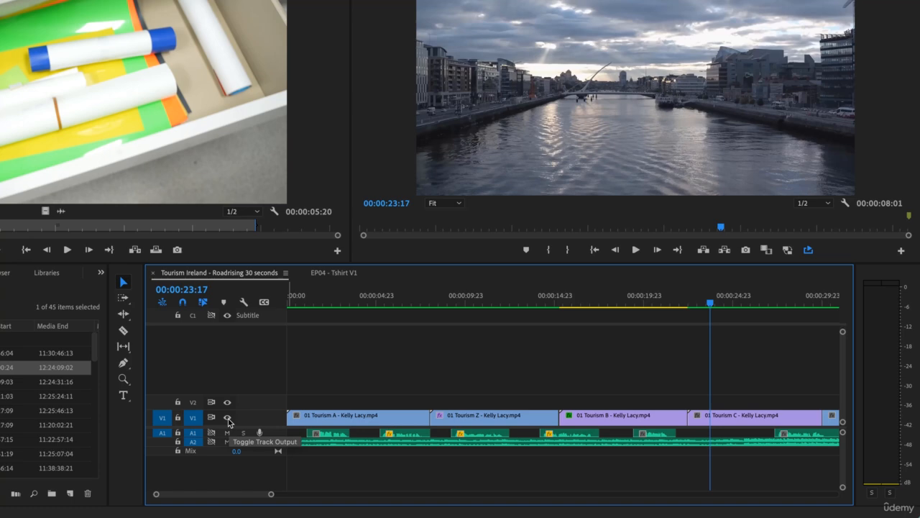
Customize the video track header with the track name on the first row and the track output and sync lock toggles beneath it.
right_click(267, 420)
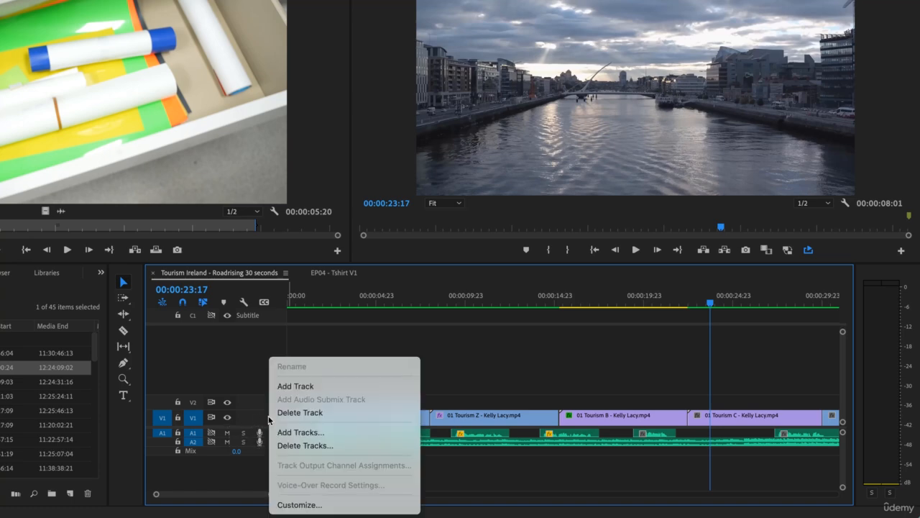
click(309, 505)
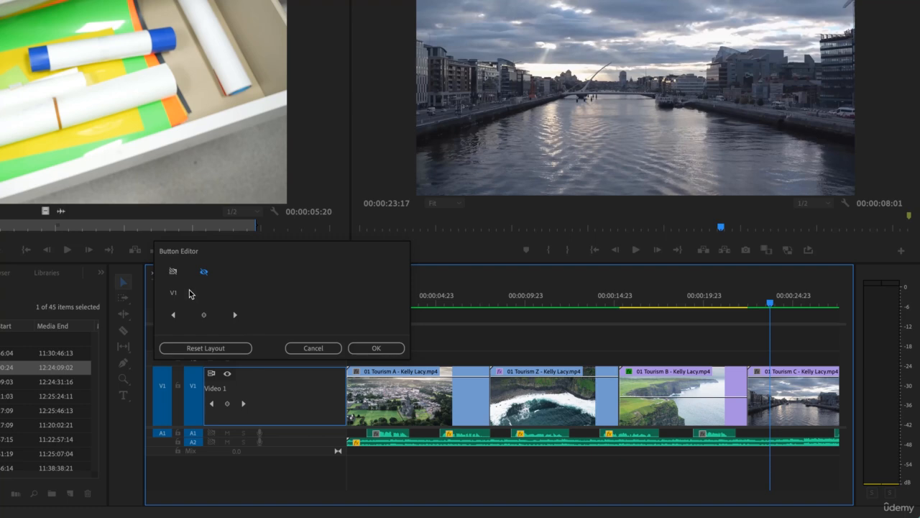
click(227, 373)
drag(204, 273, 257, 391)
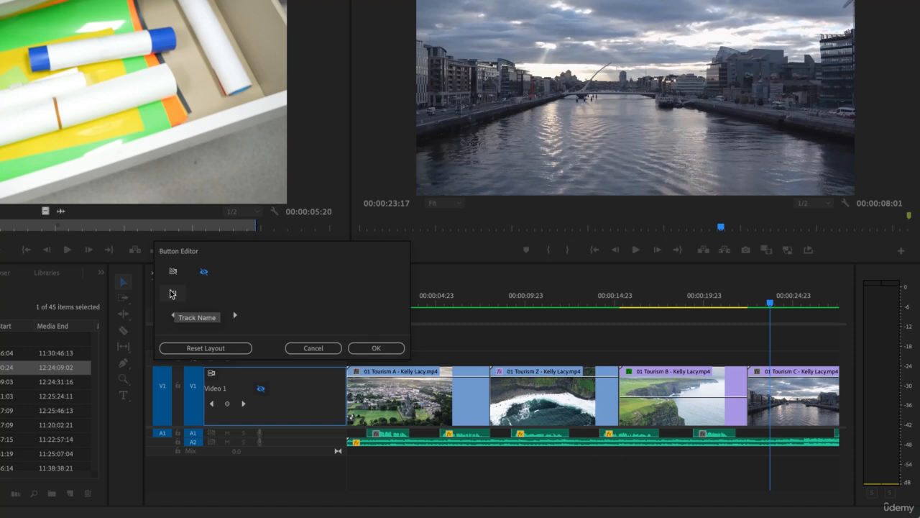
drag(171, 293, 216, 375)
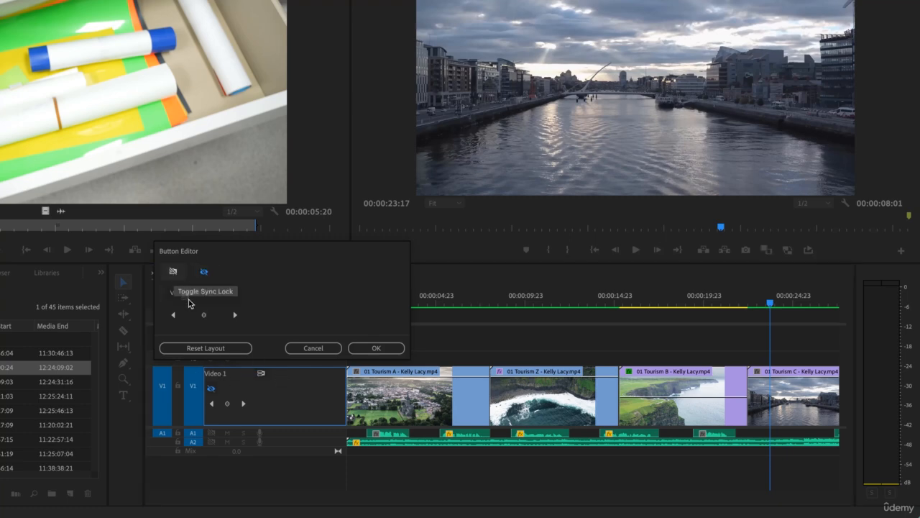
drag(183, 278, 228, 391)
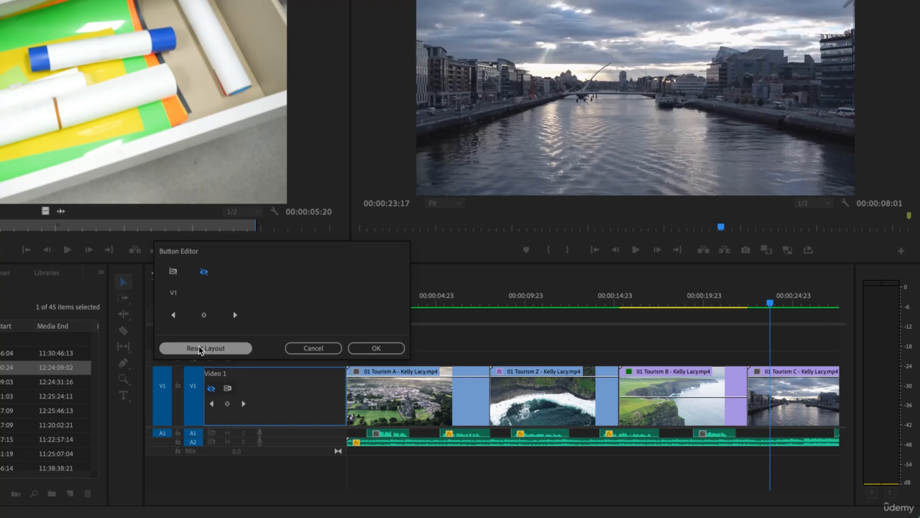
click(375, 348)
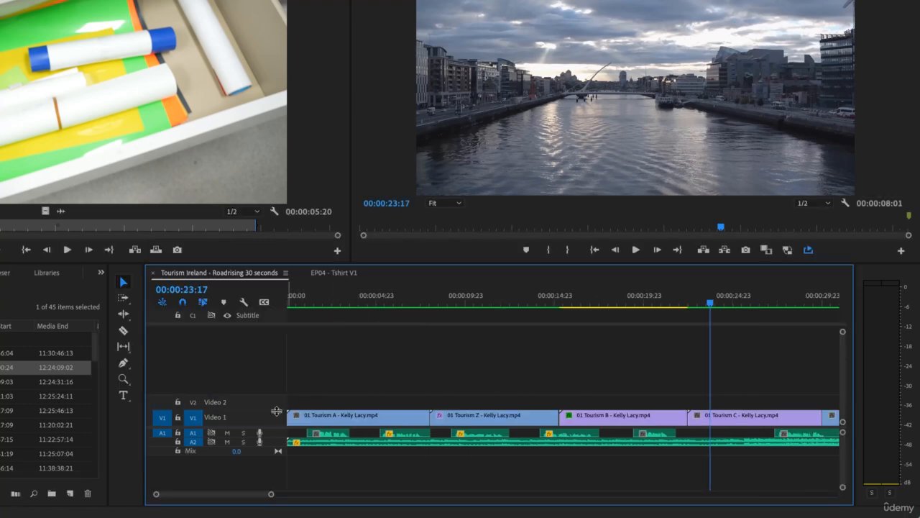
Expand the Video 1 track to check its header controls, and shrink it back to a single row showing the name.
mouse_move(276, 410)
mouse_down()
mouse_move(278, 383)
mouse_move(278, 412)
mouse_up()
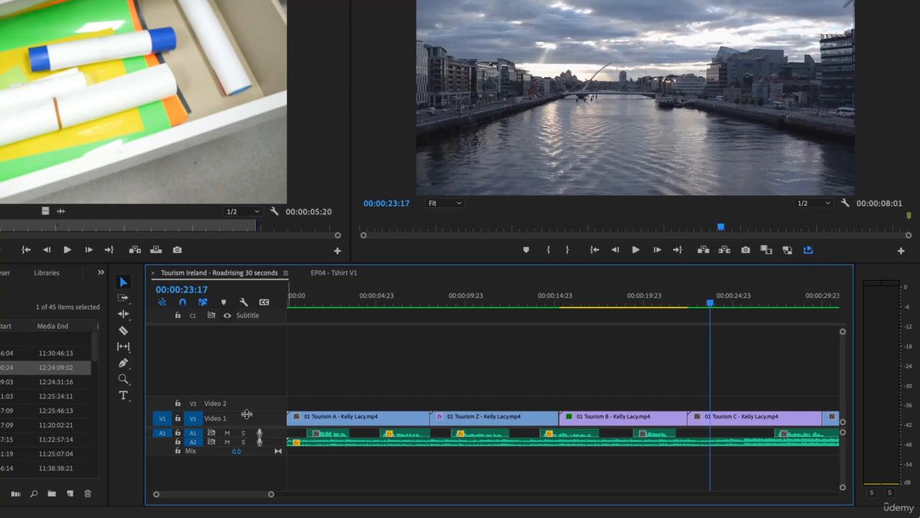
drag(244, 412, 243, 372)
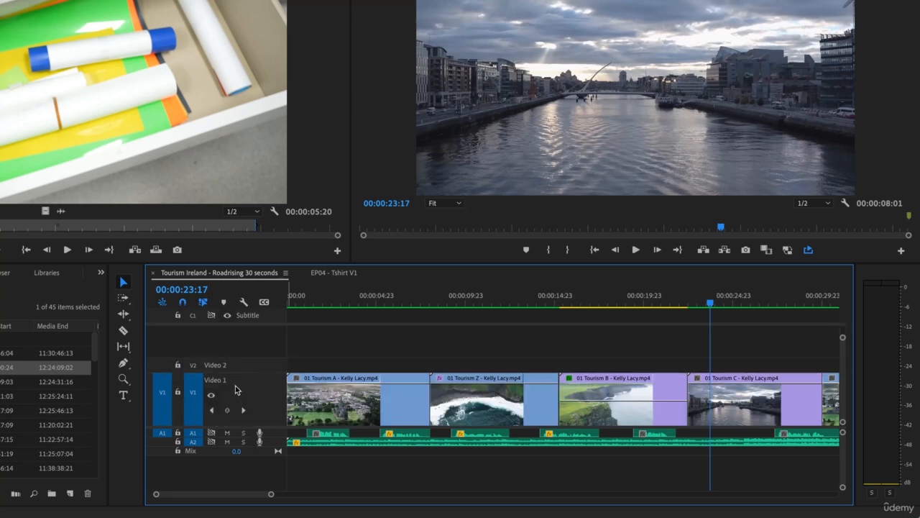
right_click(237, 389)
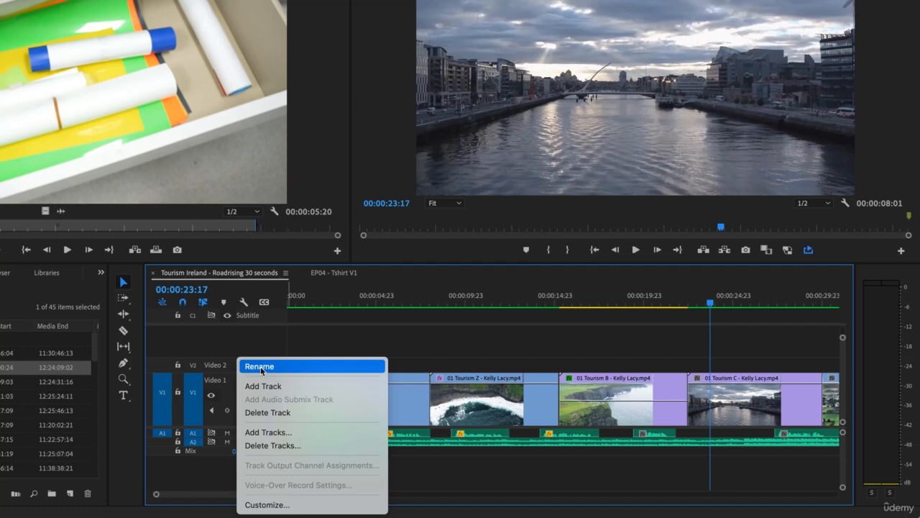
click(227, 387)
drag(249, 372, 251, 411)
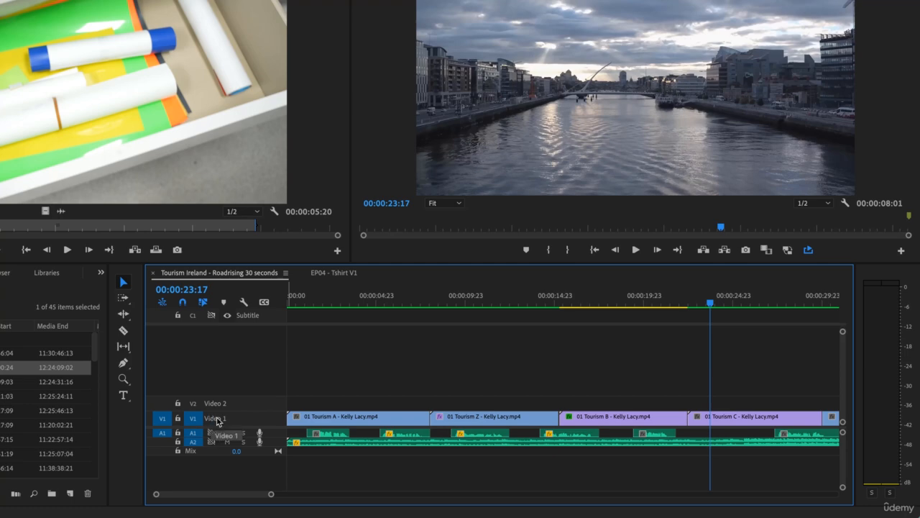
Rename the Video 1 track as "A Roll".
right_click(245, 419)
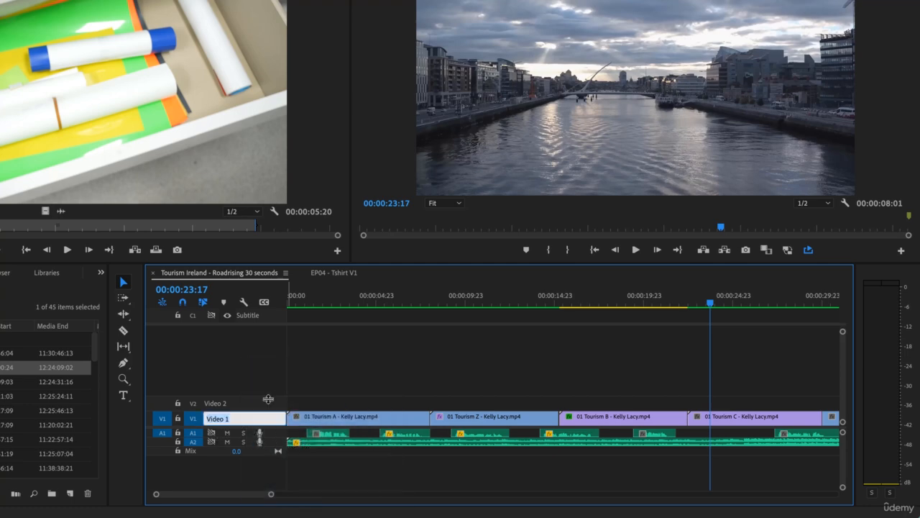
text(A ro)
key(BackSpace)
key(BackSpace)
text(Roll)
key(Return)
Rename the Video 2 track as "B Roll".
right_click(236, 413)
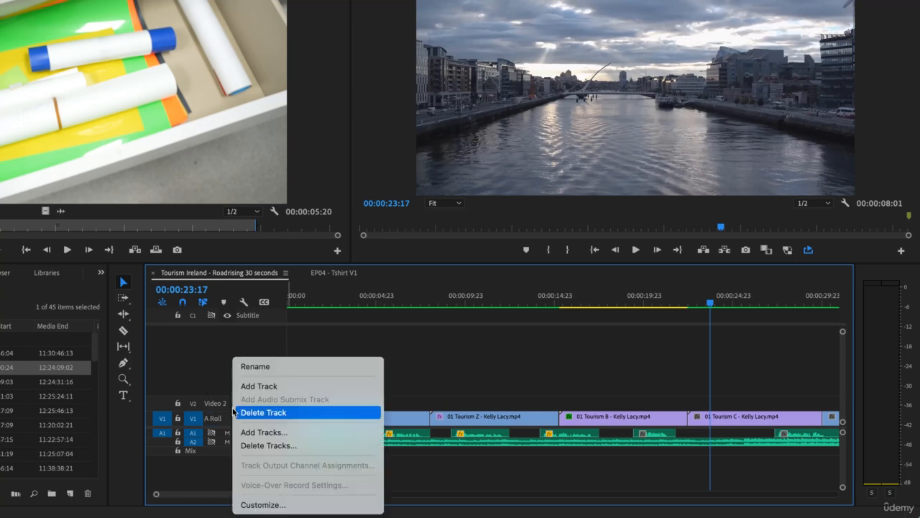
click(309, 367)
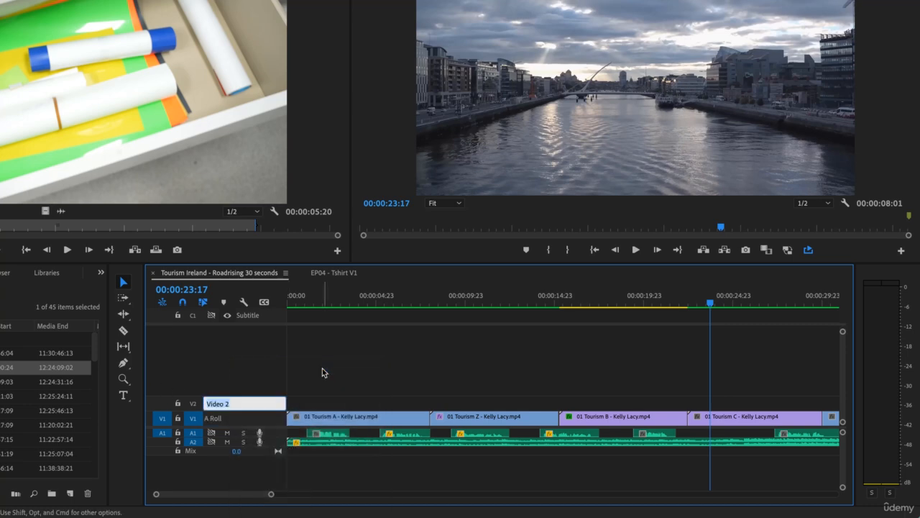
text(B0)
text(B rol)
text( Ro)
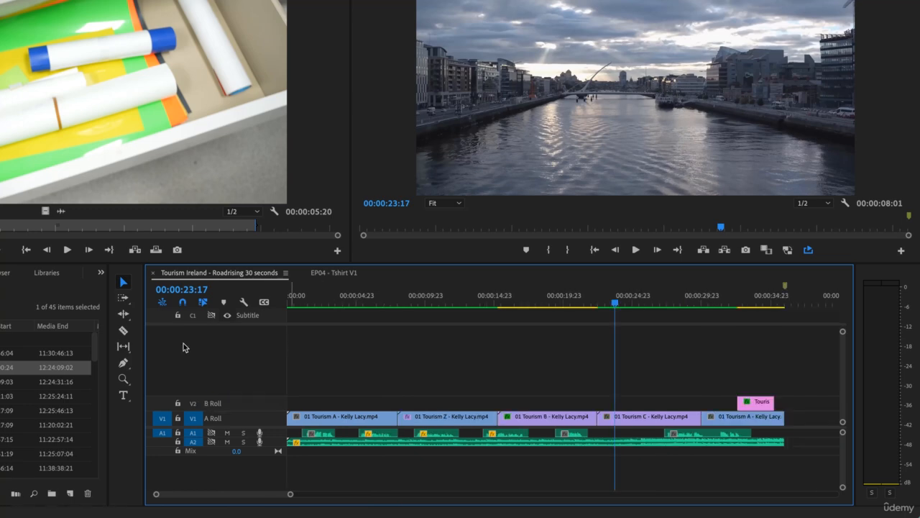
Customize the audio track header with mute and the track name on the first row, and solo and voice-over record beneath.
right_click(276, 436)
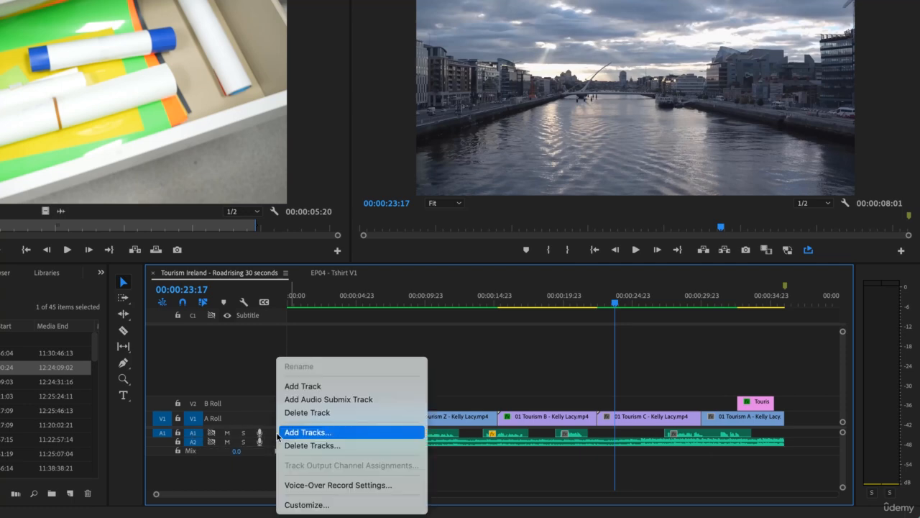
click(300, 507)
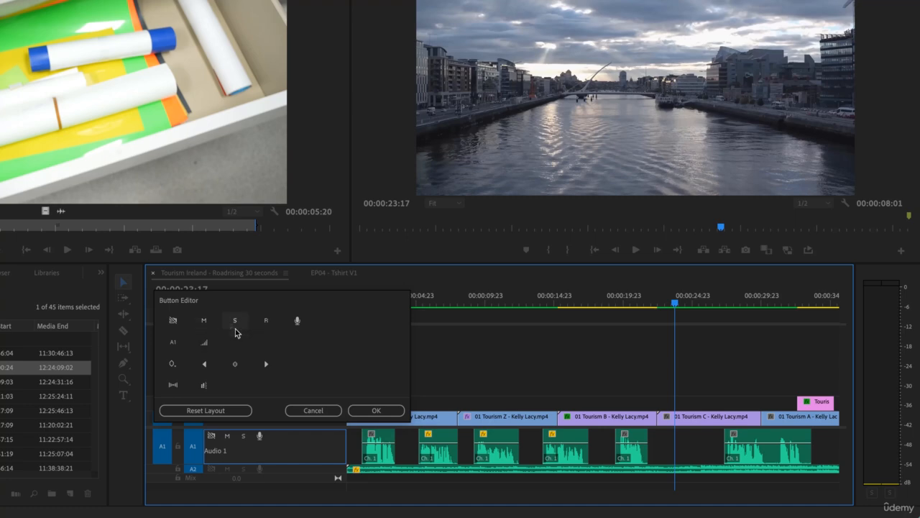
drag(227, 435, 255, 455)
drag(217, 419, 250, 439)
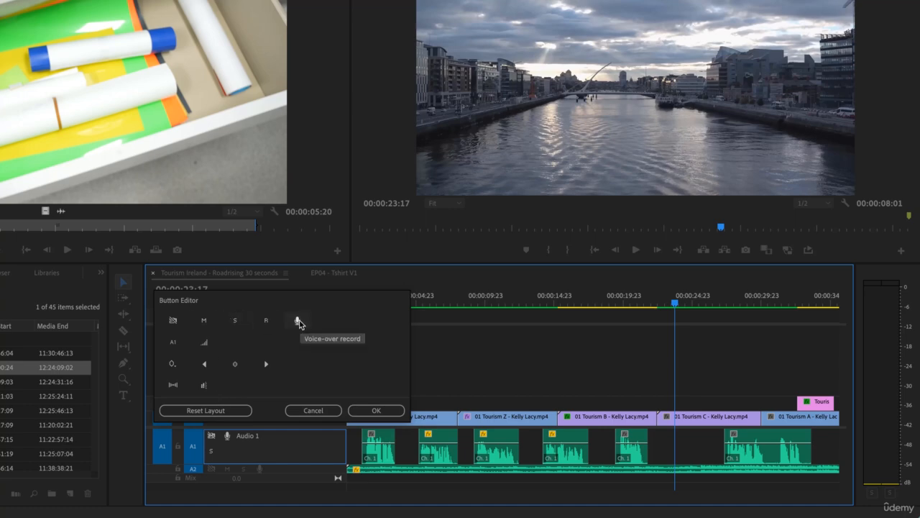
drag(298, 323, 223, 453)
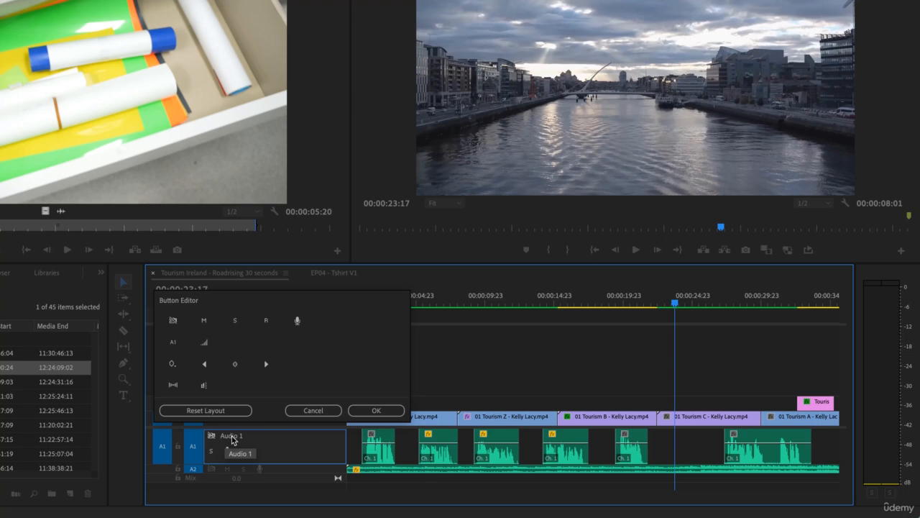
drag(205, 324, 226, 437)
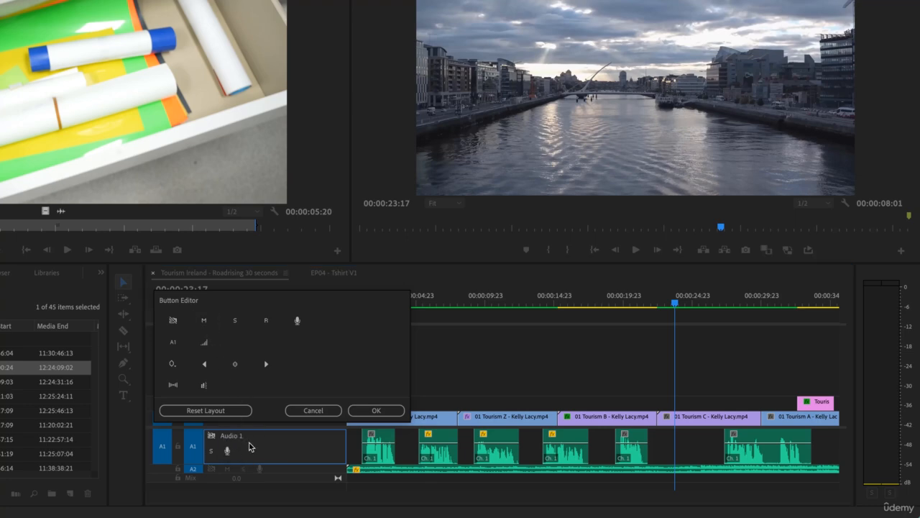
click(210, 438)
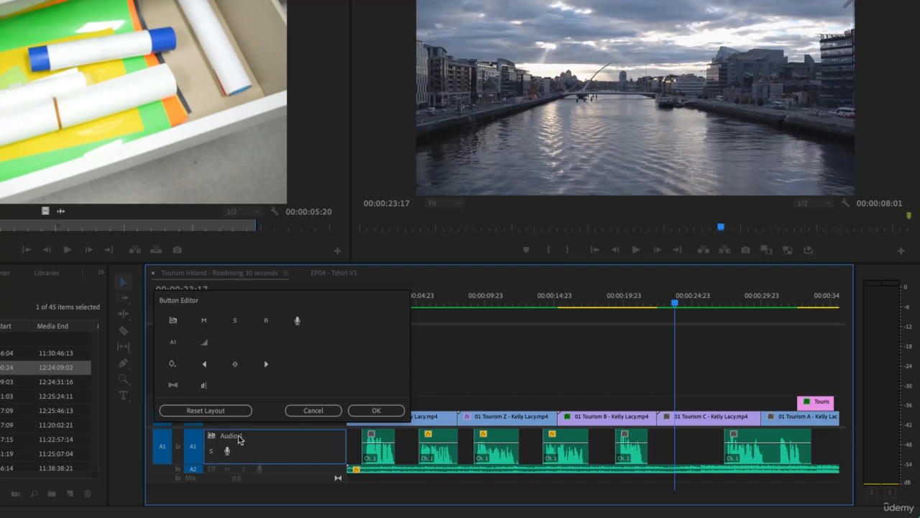
mouse_move(172, 319)
mouse_down()
mouse_move(257, 430)
mouse_move(236, 438)
mouse_move(241, 445)
mouse_move(227, 441)
mouse_up()
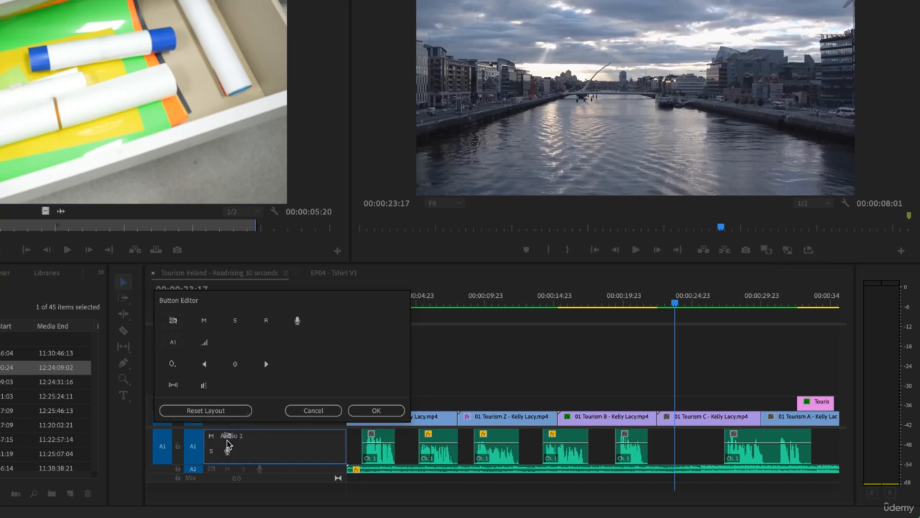
click(363, 411)
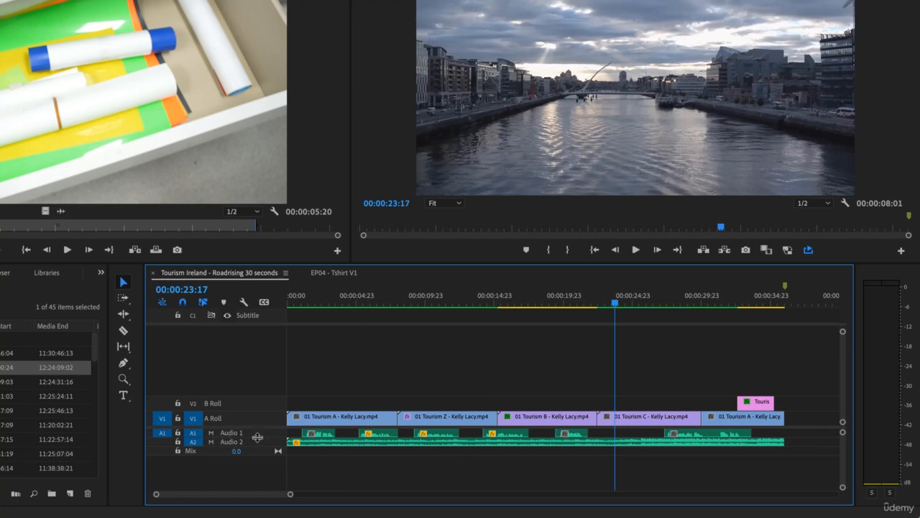
Add the sync lock toggle between mute and the track name in the audio track header layout.
right_click(260, 432)
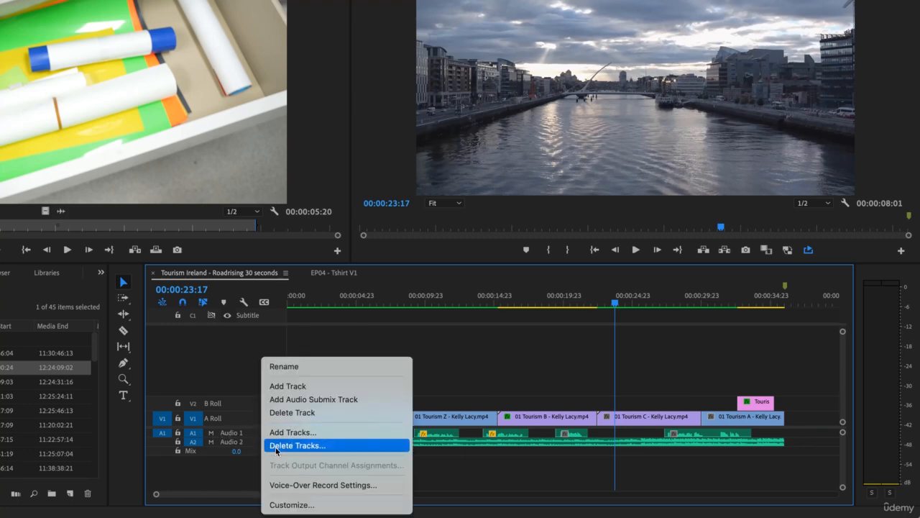
click(300, 502)
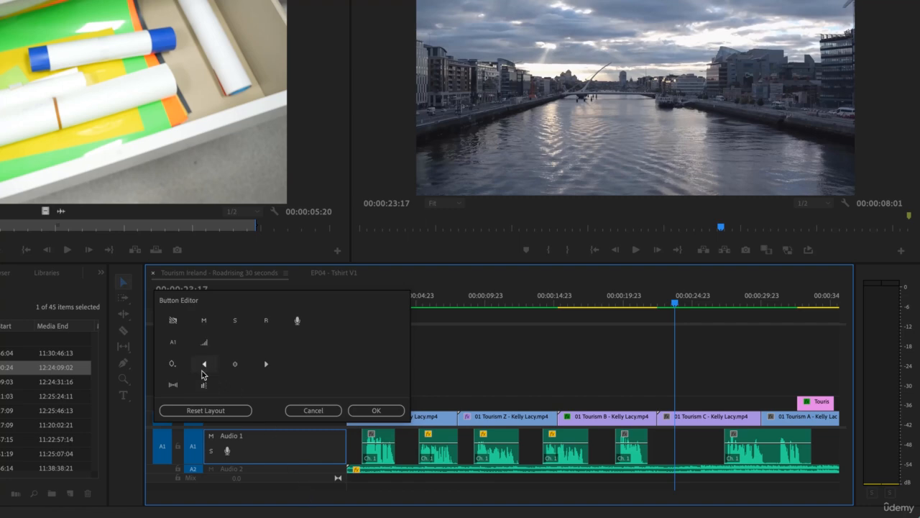
drag(173, 321, 244, 437)
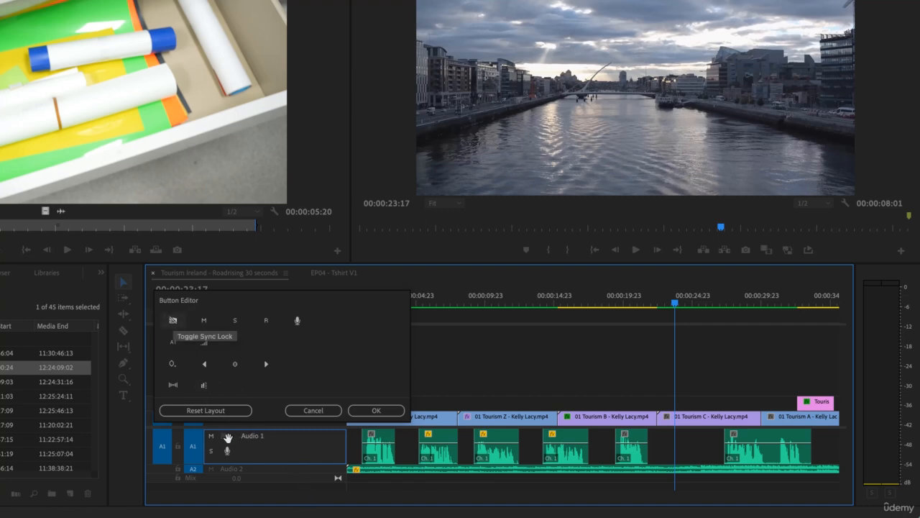
click(367, 411)
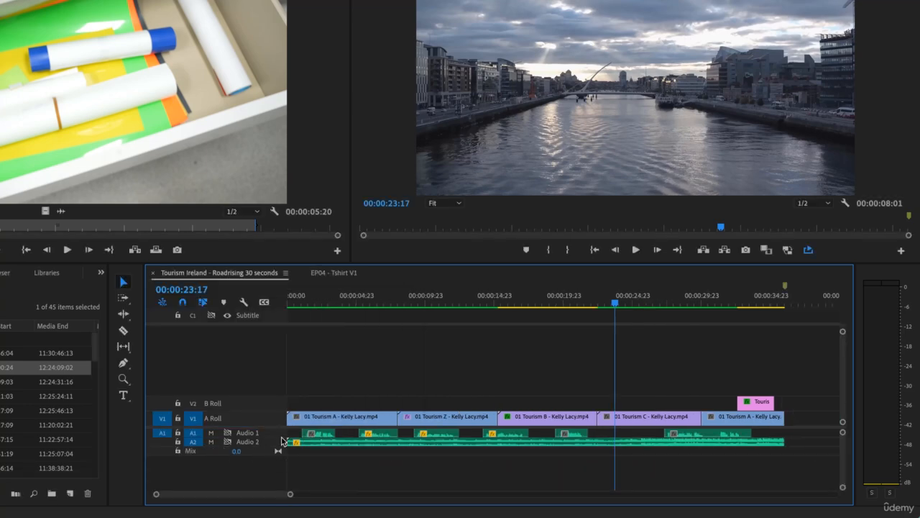
Increase the heights of the Audio 1, Audio 2 and A Roll tracks in the timeline.
drag(277, 447, 278, 457)
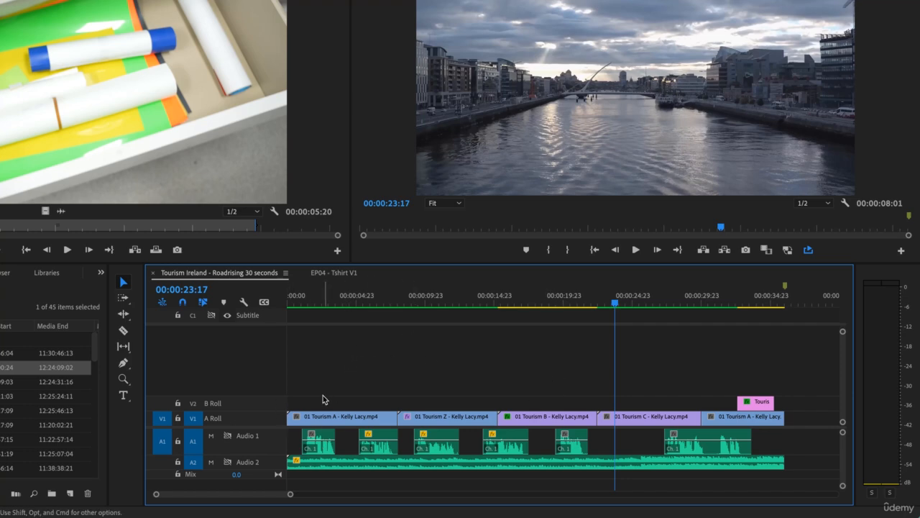
drag(275, 412, 275, 394)
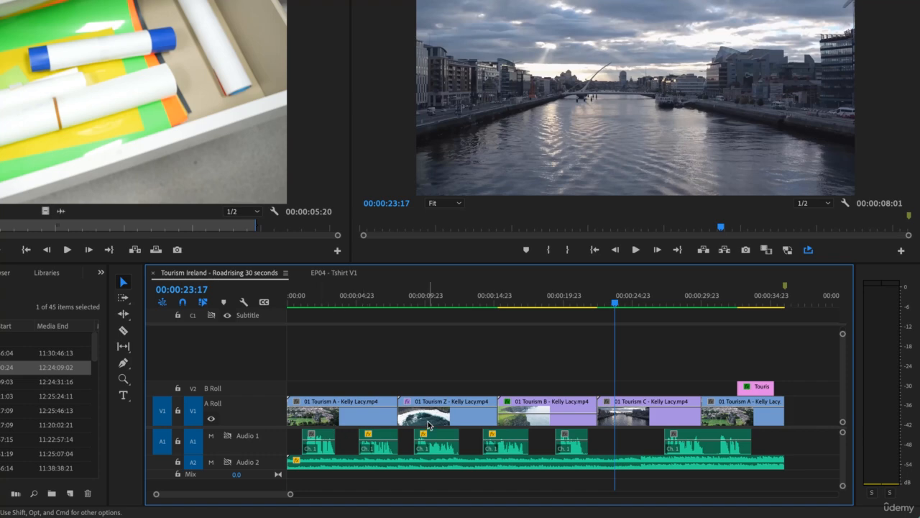
Turn off video thumbnails, video keyframes and FX badges in the timeline display settings.
click(245, 302)
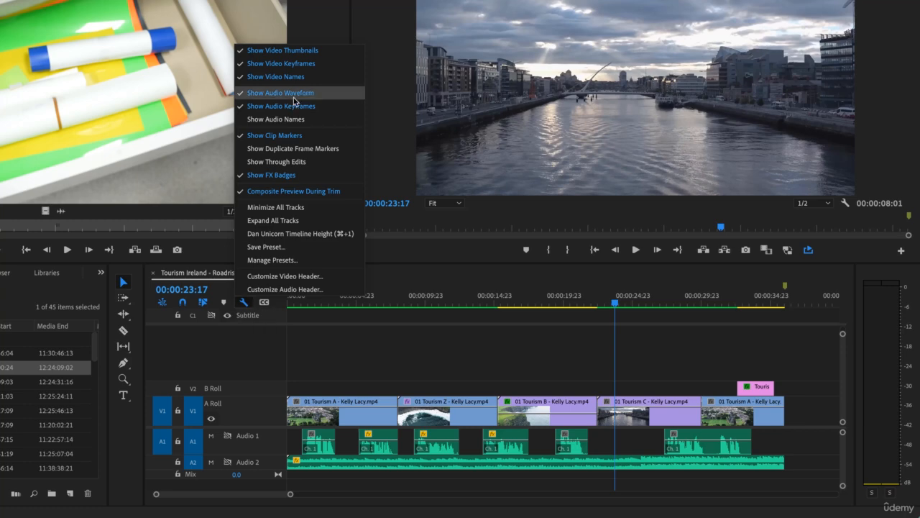
click(284, 50)
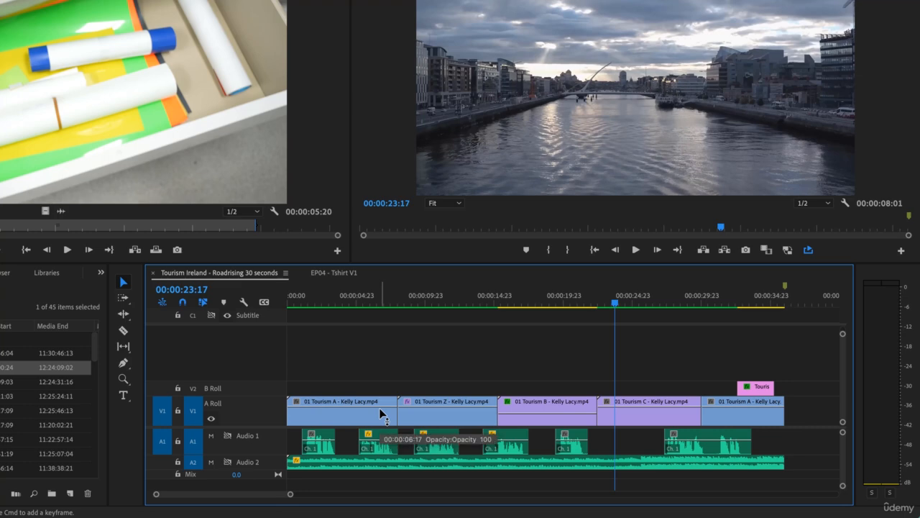
click(243, 302)
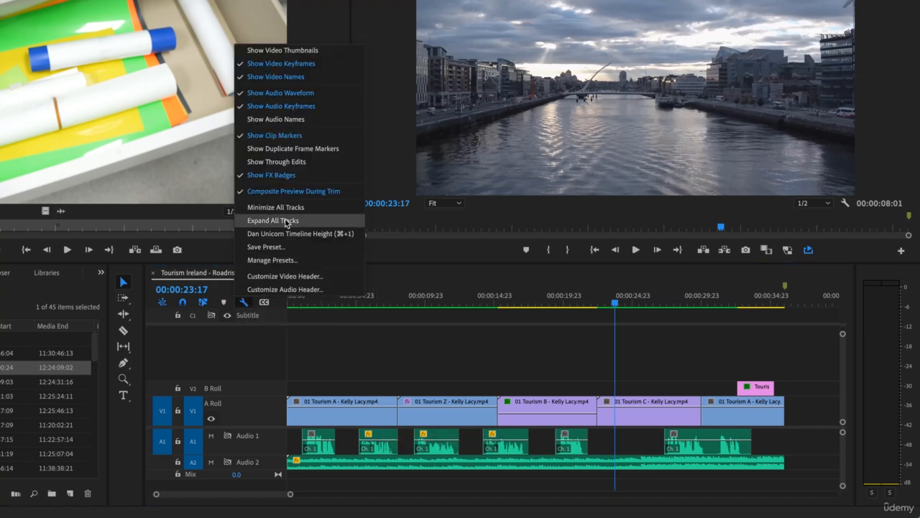
click(262, 68)
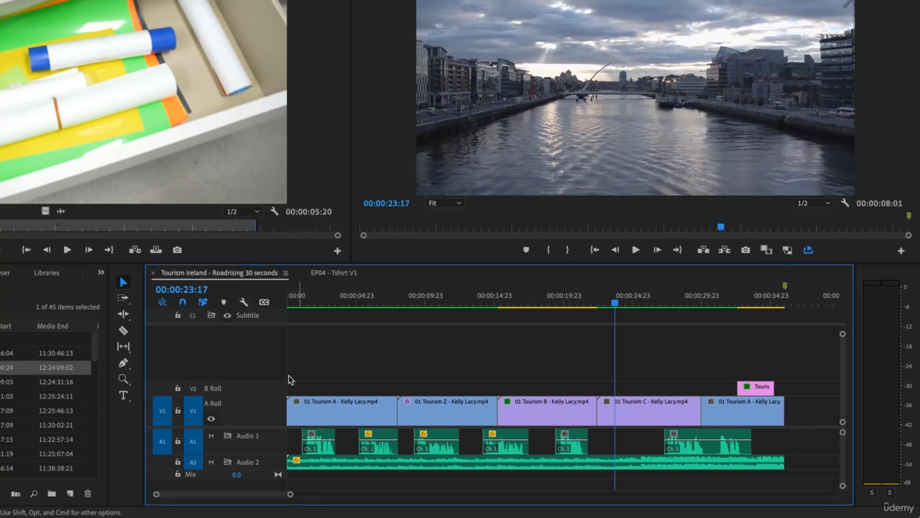
click(242, 303)
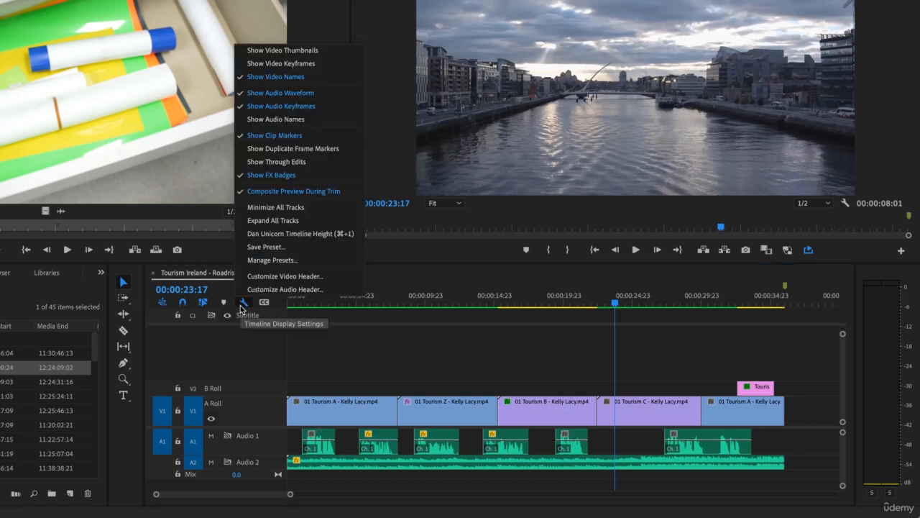
click(268, 176)
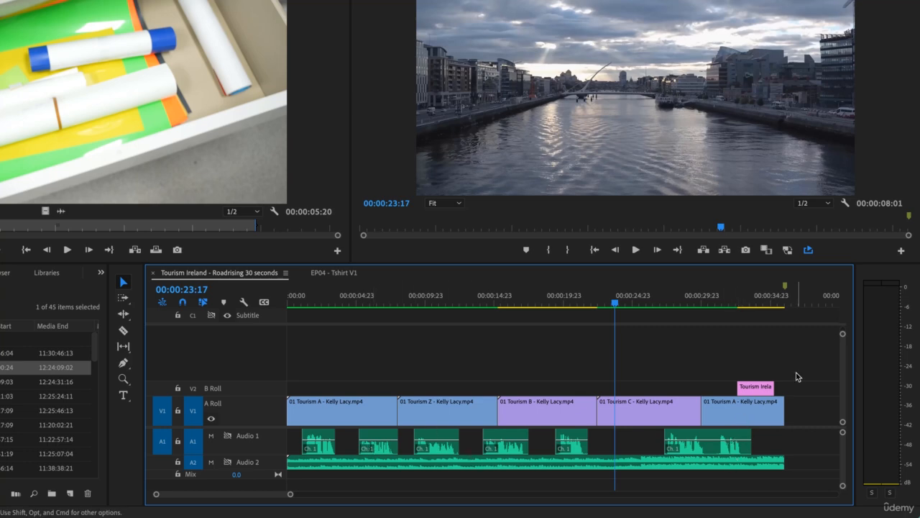
Assign the Violet label colour to all the video and audio clips in the sequence.
drag(810, 356, 258, 480)
right_click(458, 413)
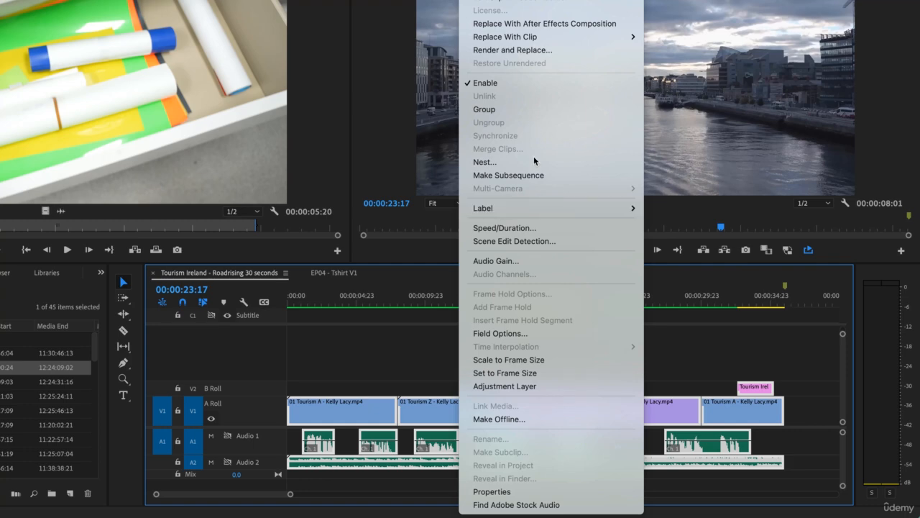
mouse_move(542, 208)
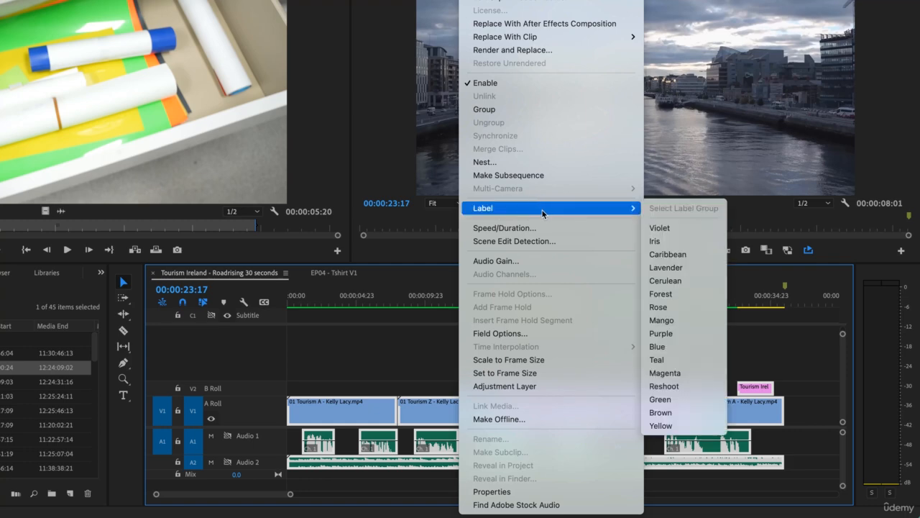
click(699, 230)
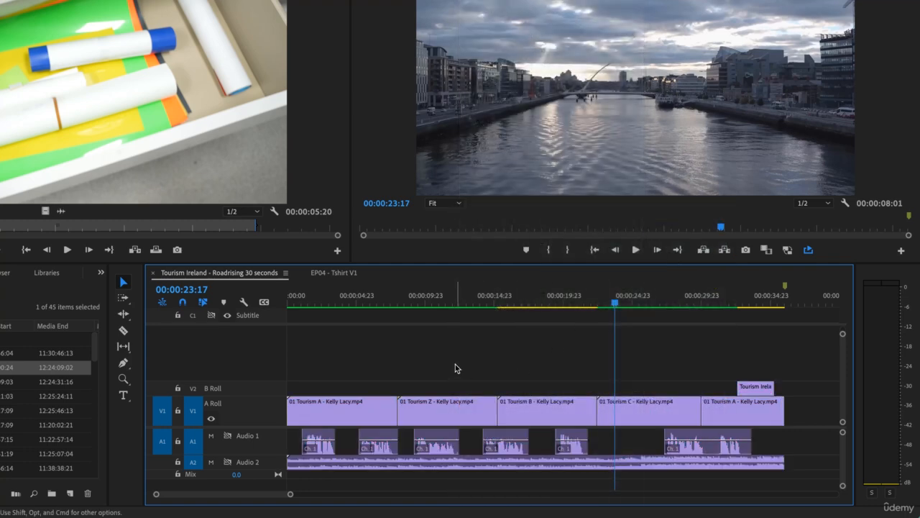
Assign the Teal label colour to all the video and audio clips in the sequence, and clear the selection.
drag(802, 348, 311, 477)
right_click(357, 421)
mouse_move(455, 209)
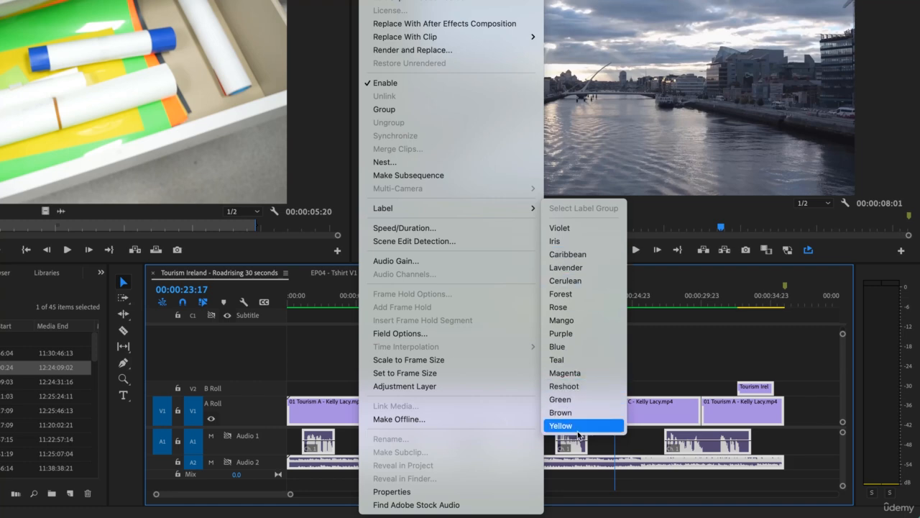
click(576, 364)
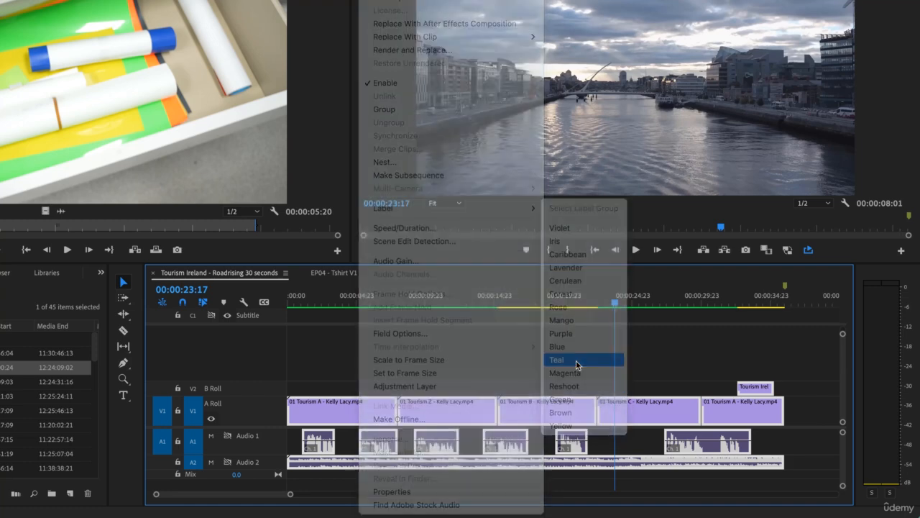
click(551, 376)
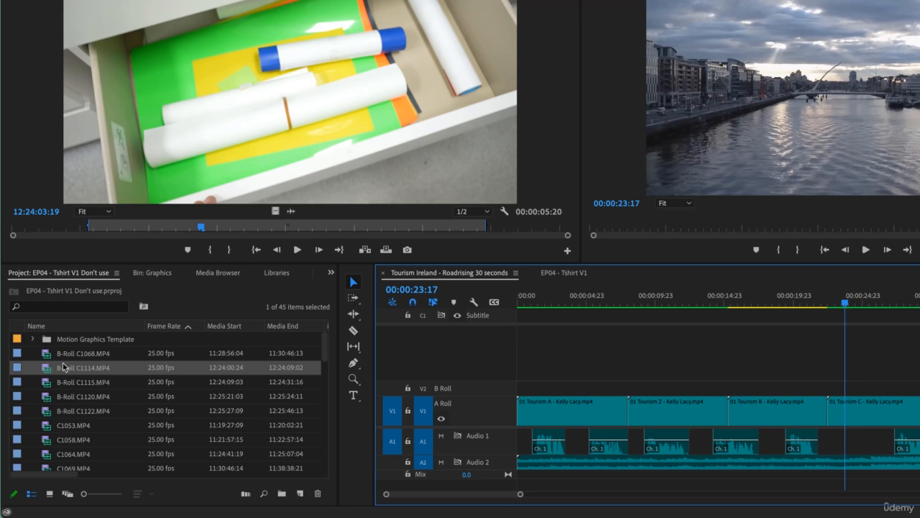
Try adding B-Roll C1114.MP4 on a new track above B Roll, and undo the addition.
drag(52, 368, 617, 372)
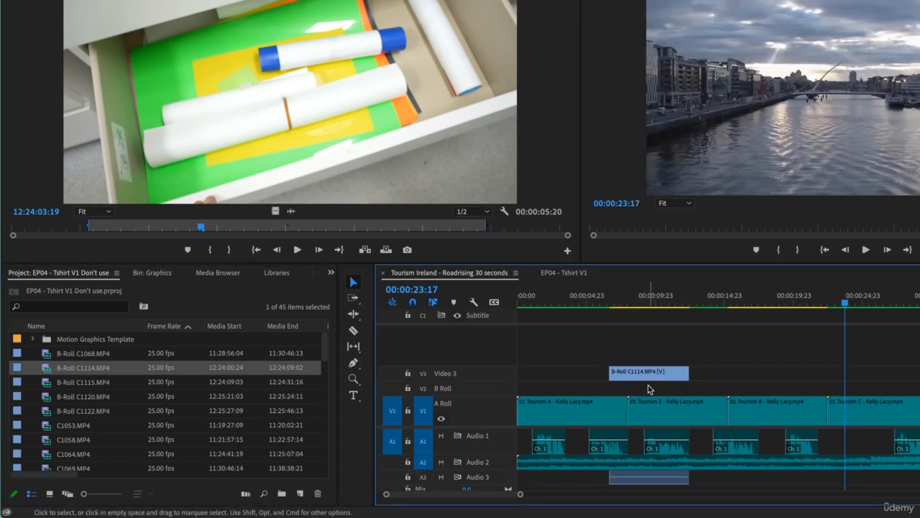
key(super+z)
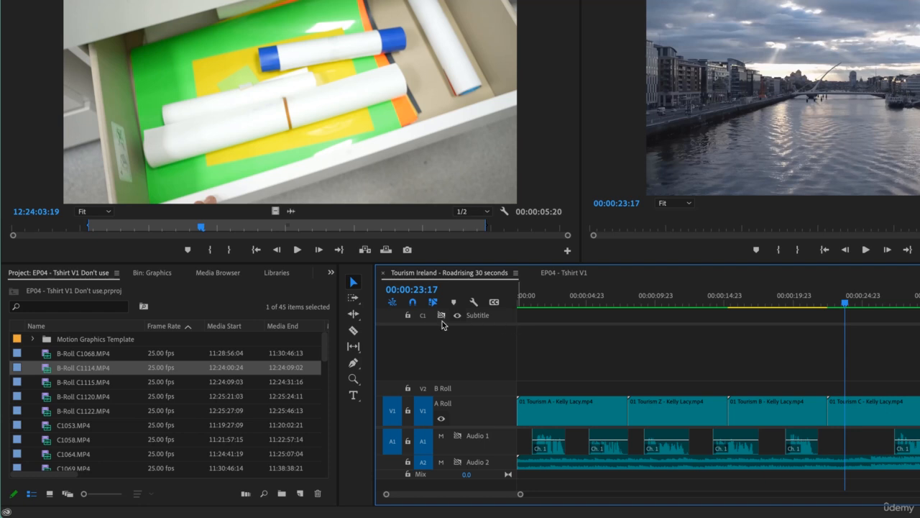
Hide all caption tracks in the timeline.
right_click(504, 318)
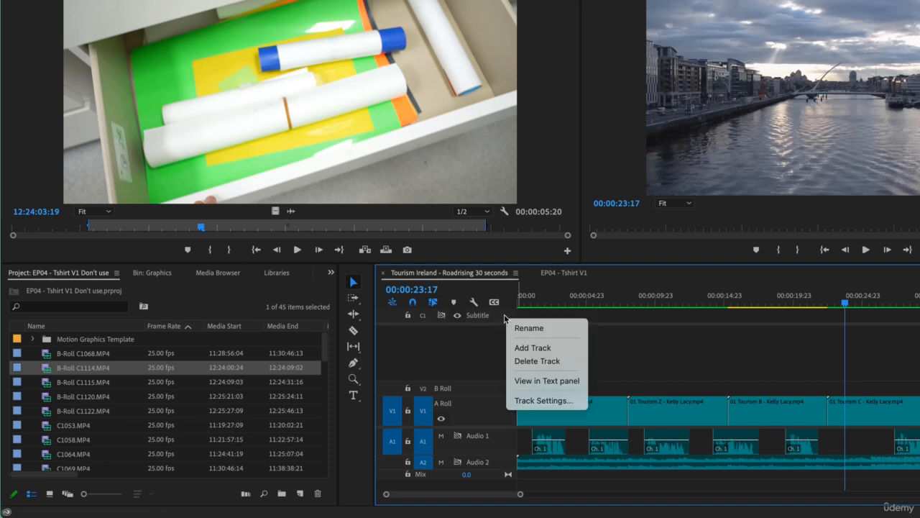
click(504, 317)
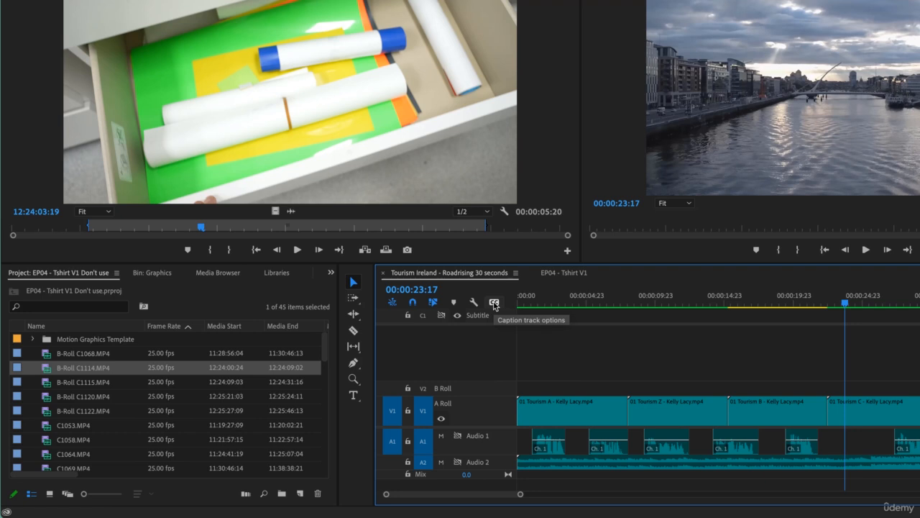
click(494, 302)
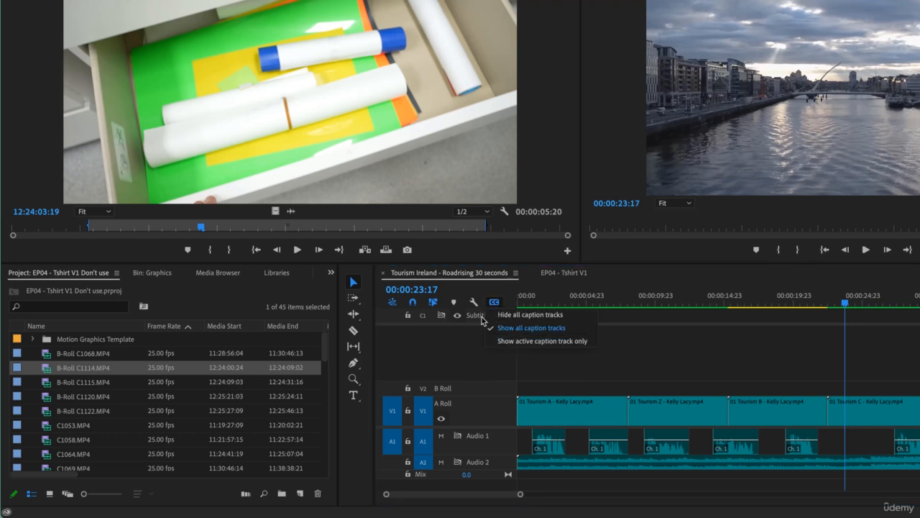
click(503, 314)
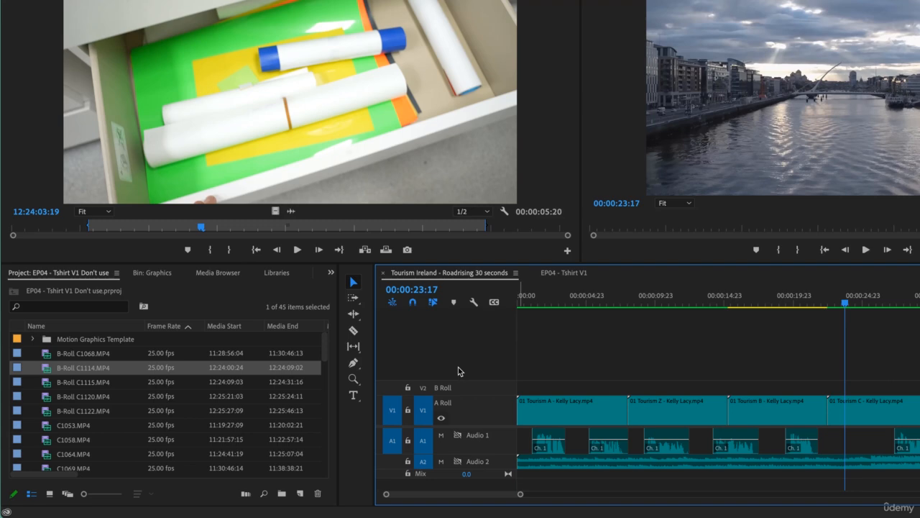
Reduce the height of the timeline area to give the source and program monitors more room.
click(599, 269)
click(487, 274)
drag(607, 263, 608, 314)
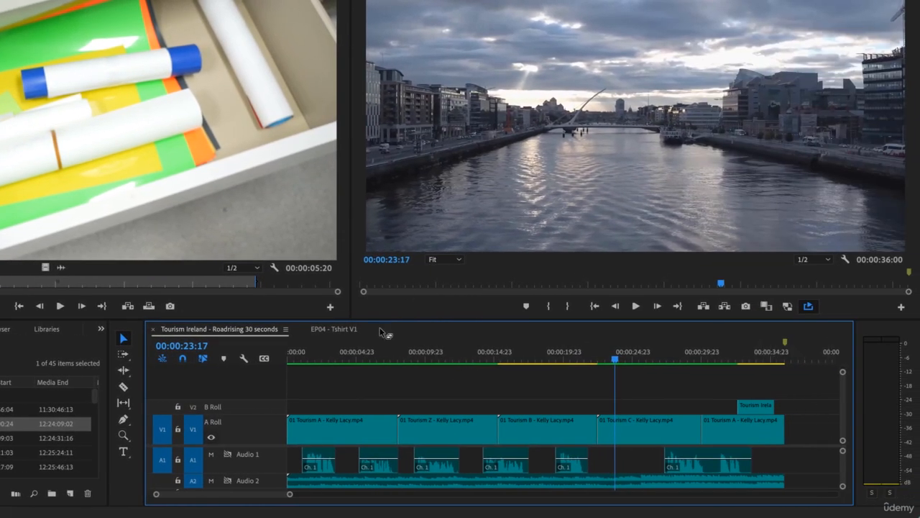
Save the current track heights as a preset named with the owner's first name followed by "Short Job", without a keyboard shortcut.
click(244, 358)
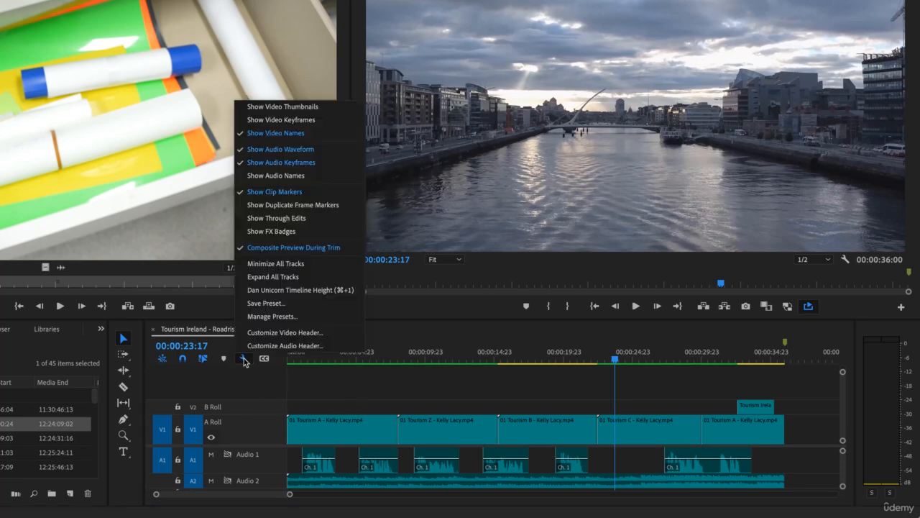
click(266, 303)
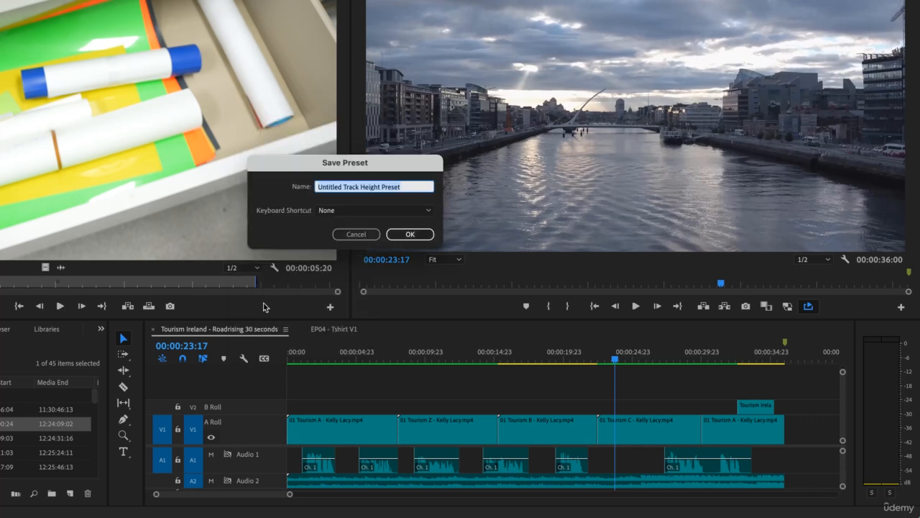
text(DAn)
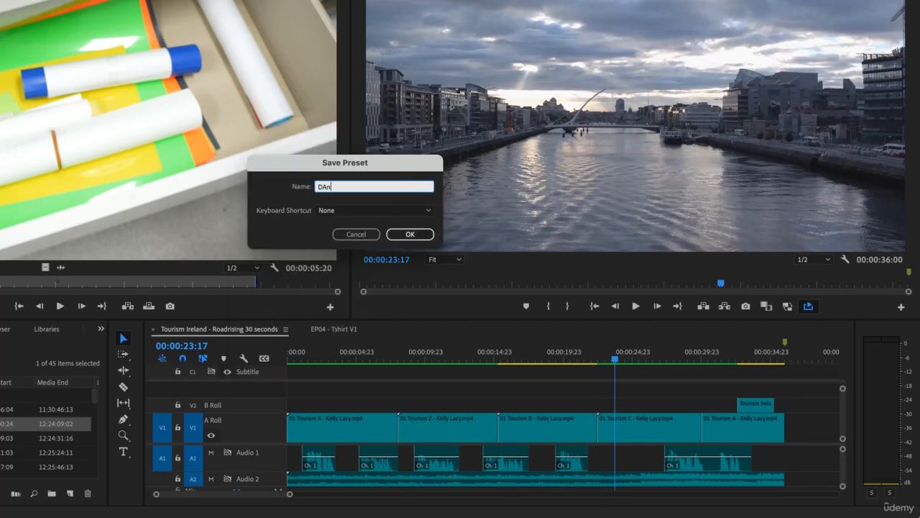
text( Short Job)
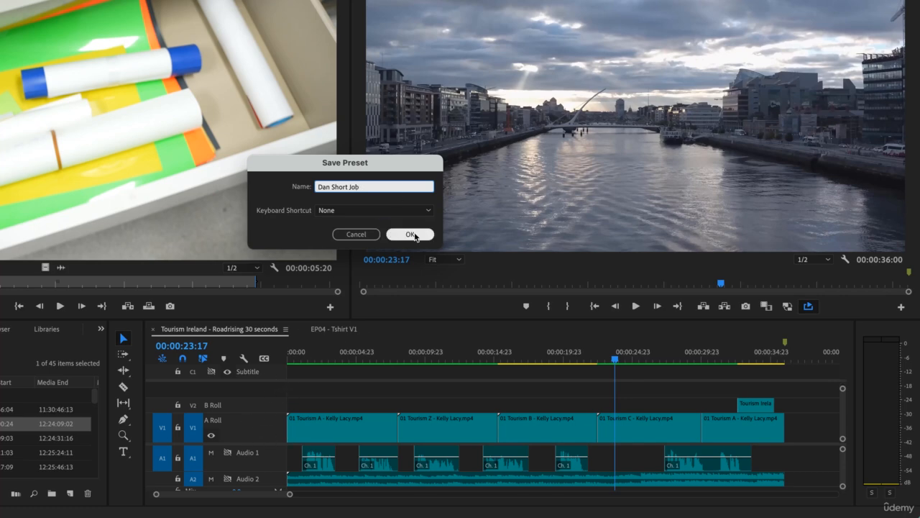
click(414, 235)
key(grave)
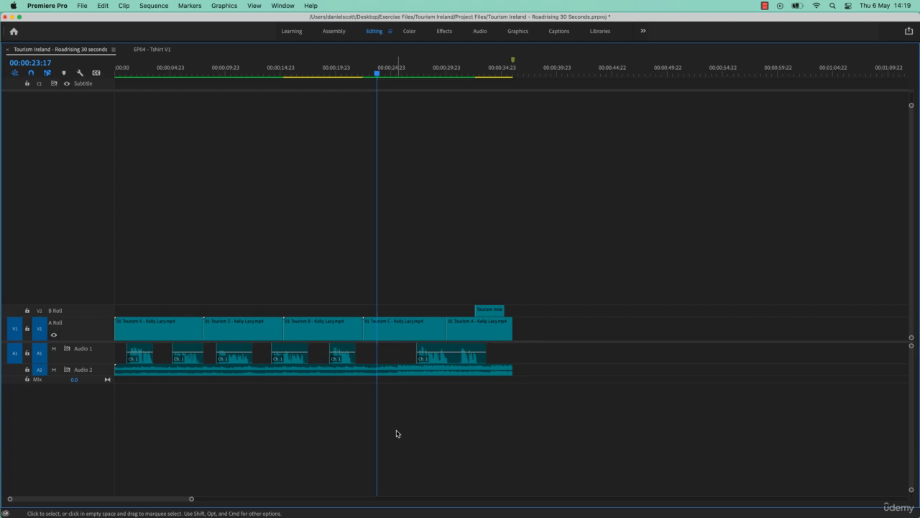
right_click(104, 329)
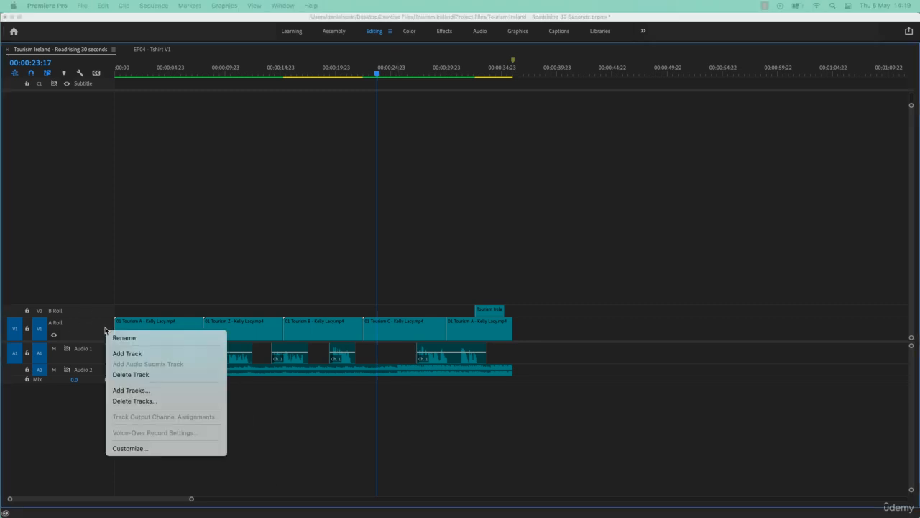
click(122, 400)
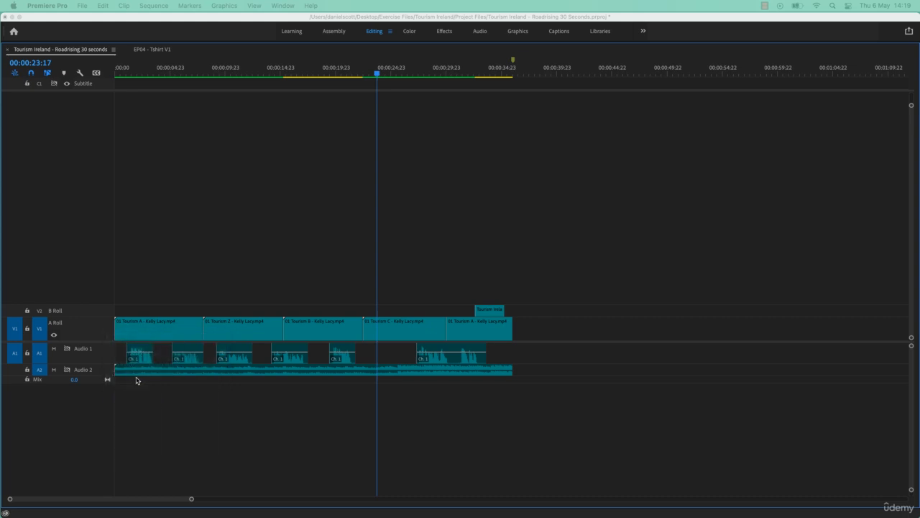
click(397, 224)
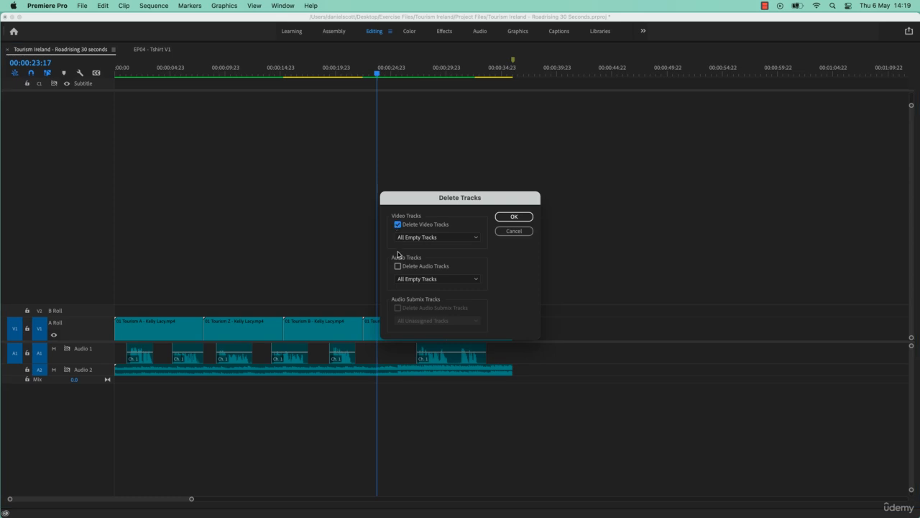
click(397, 266)
click(514, 231)
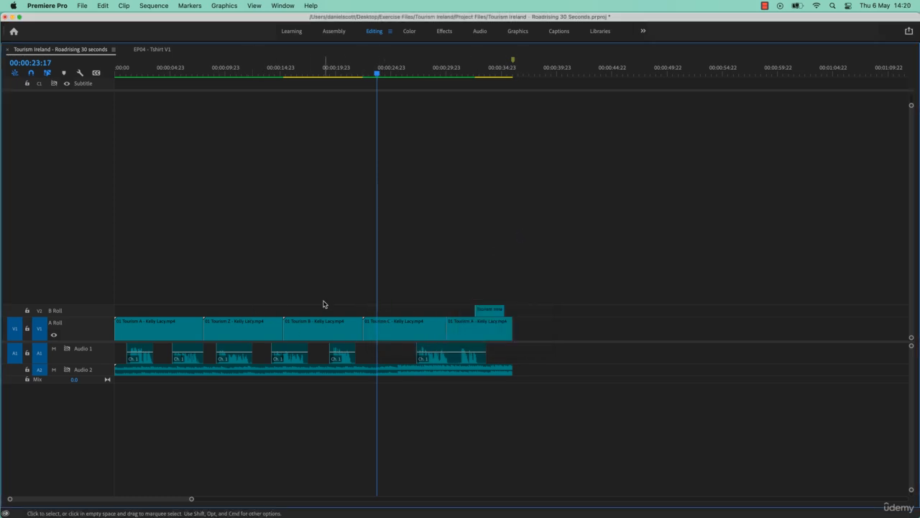
key(grave)
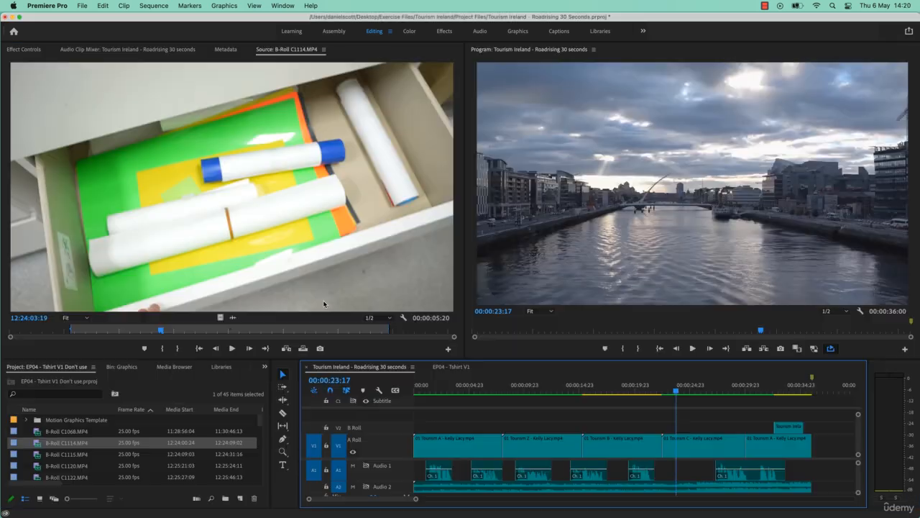
Open the Button Editor for customizing the video track header of A Roll.
scroll(394, 465, right, 2)
right_click(400, 450)
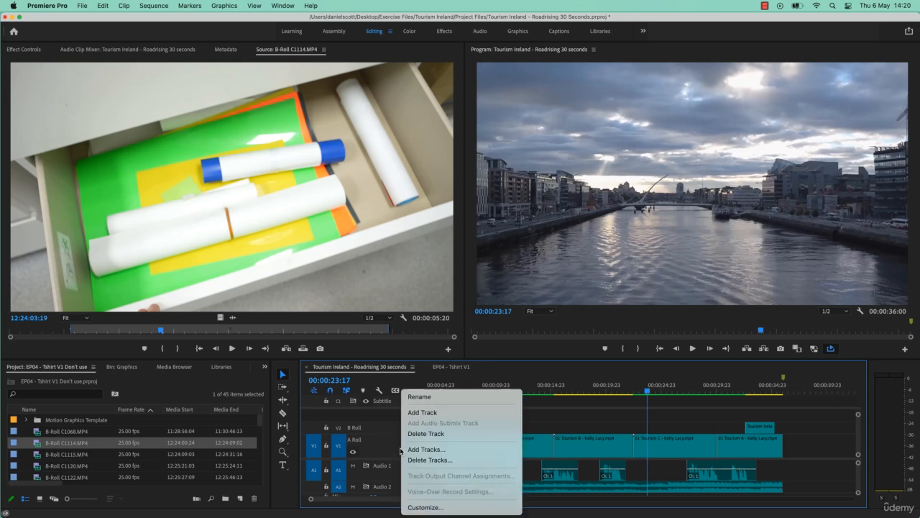
click(426, 507)
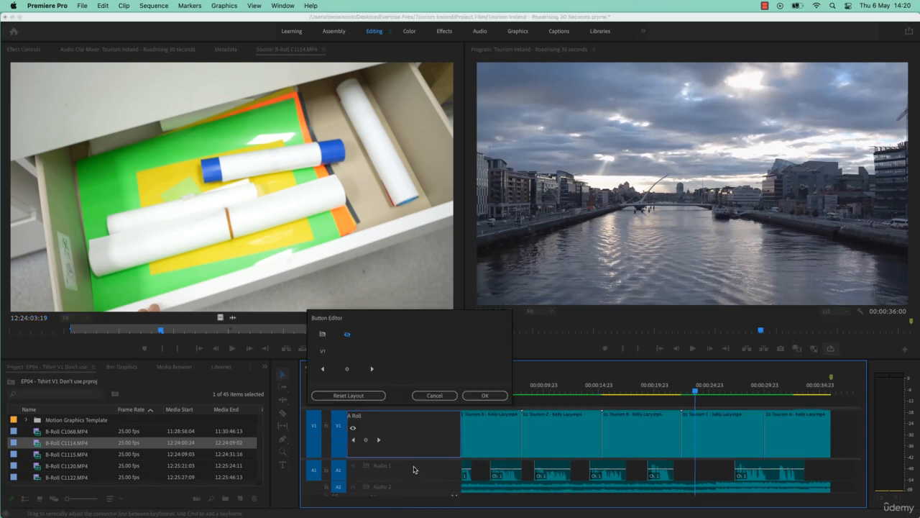